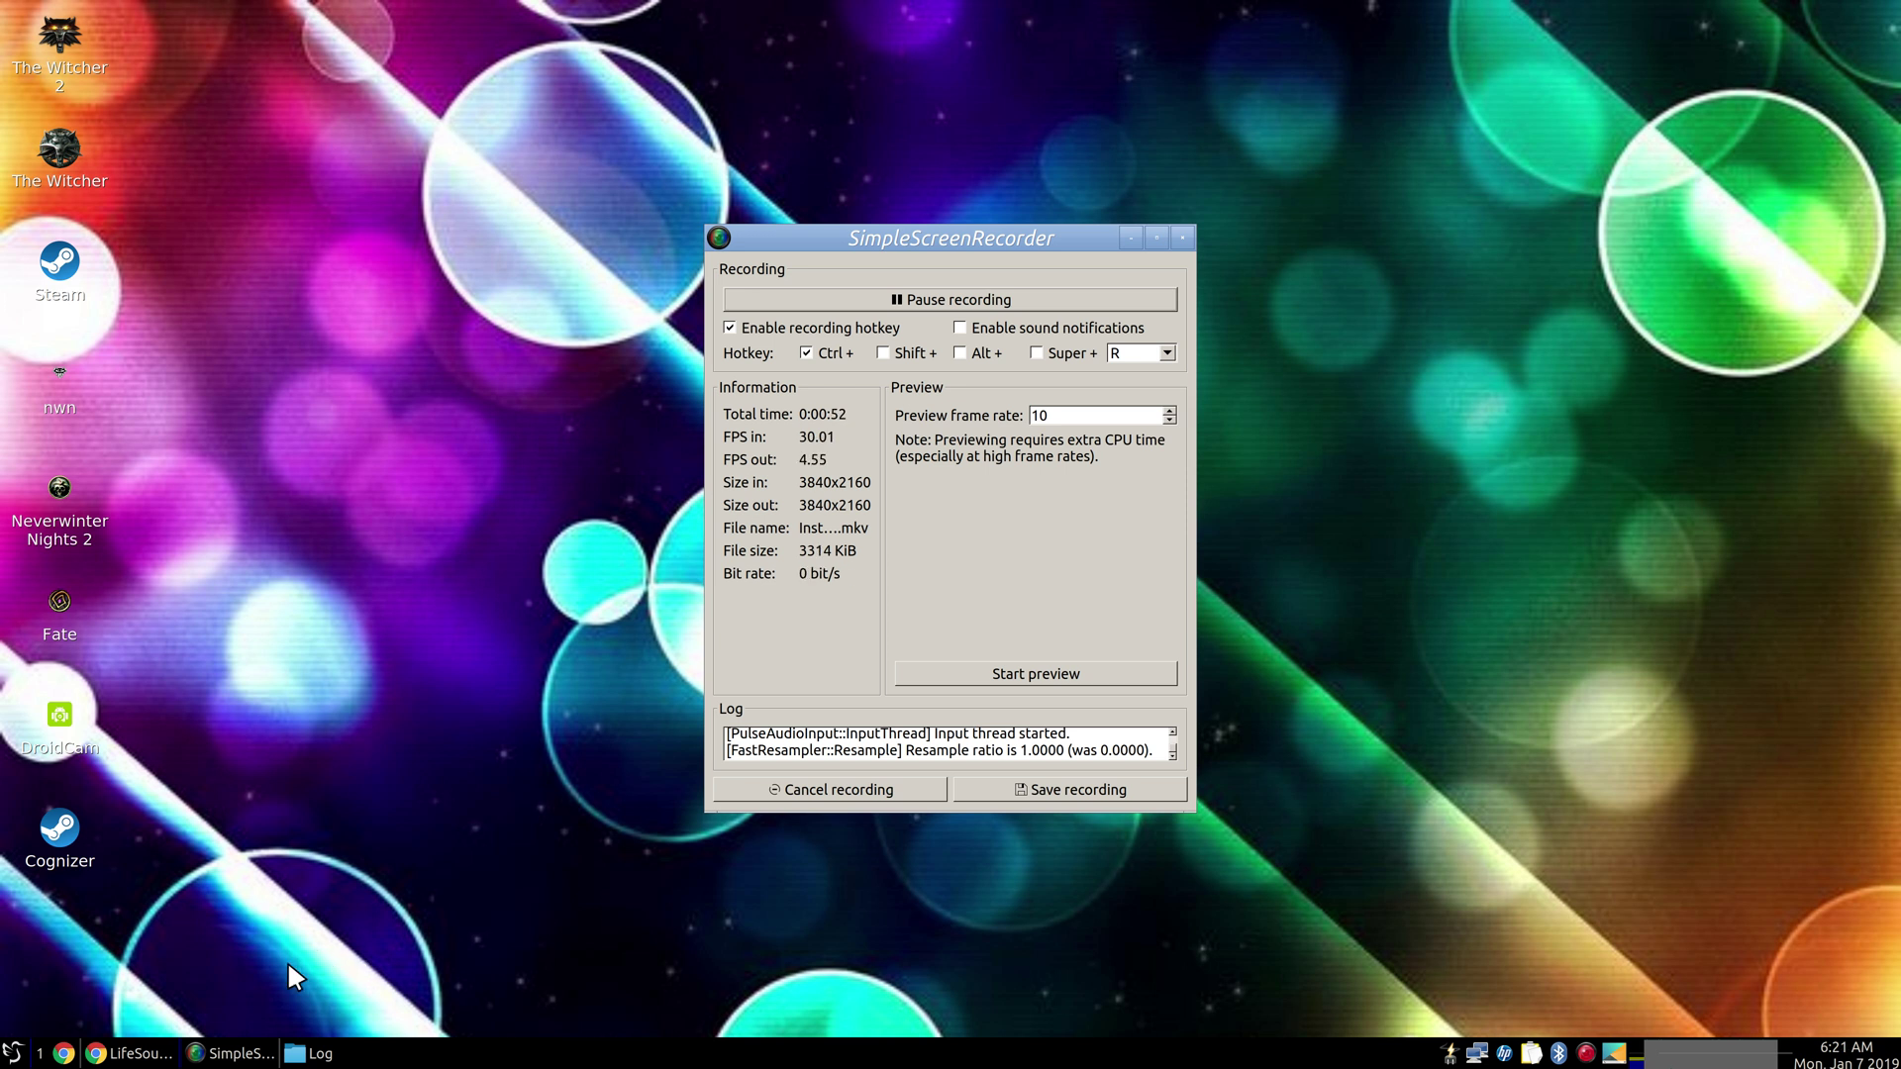
left_click(232, 1053)
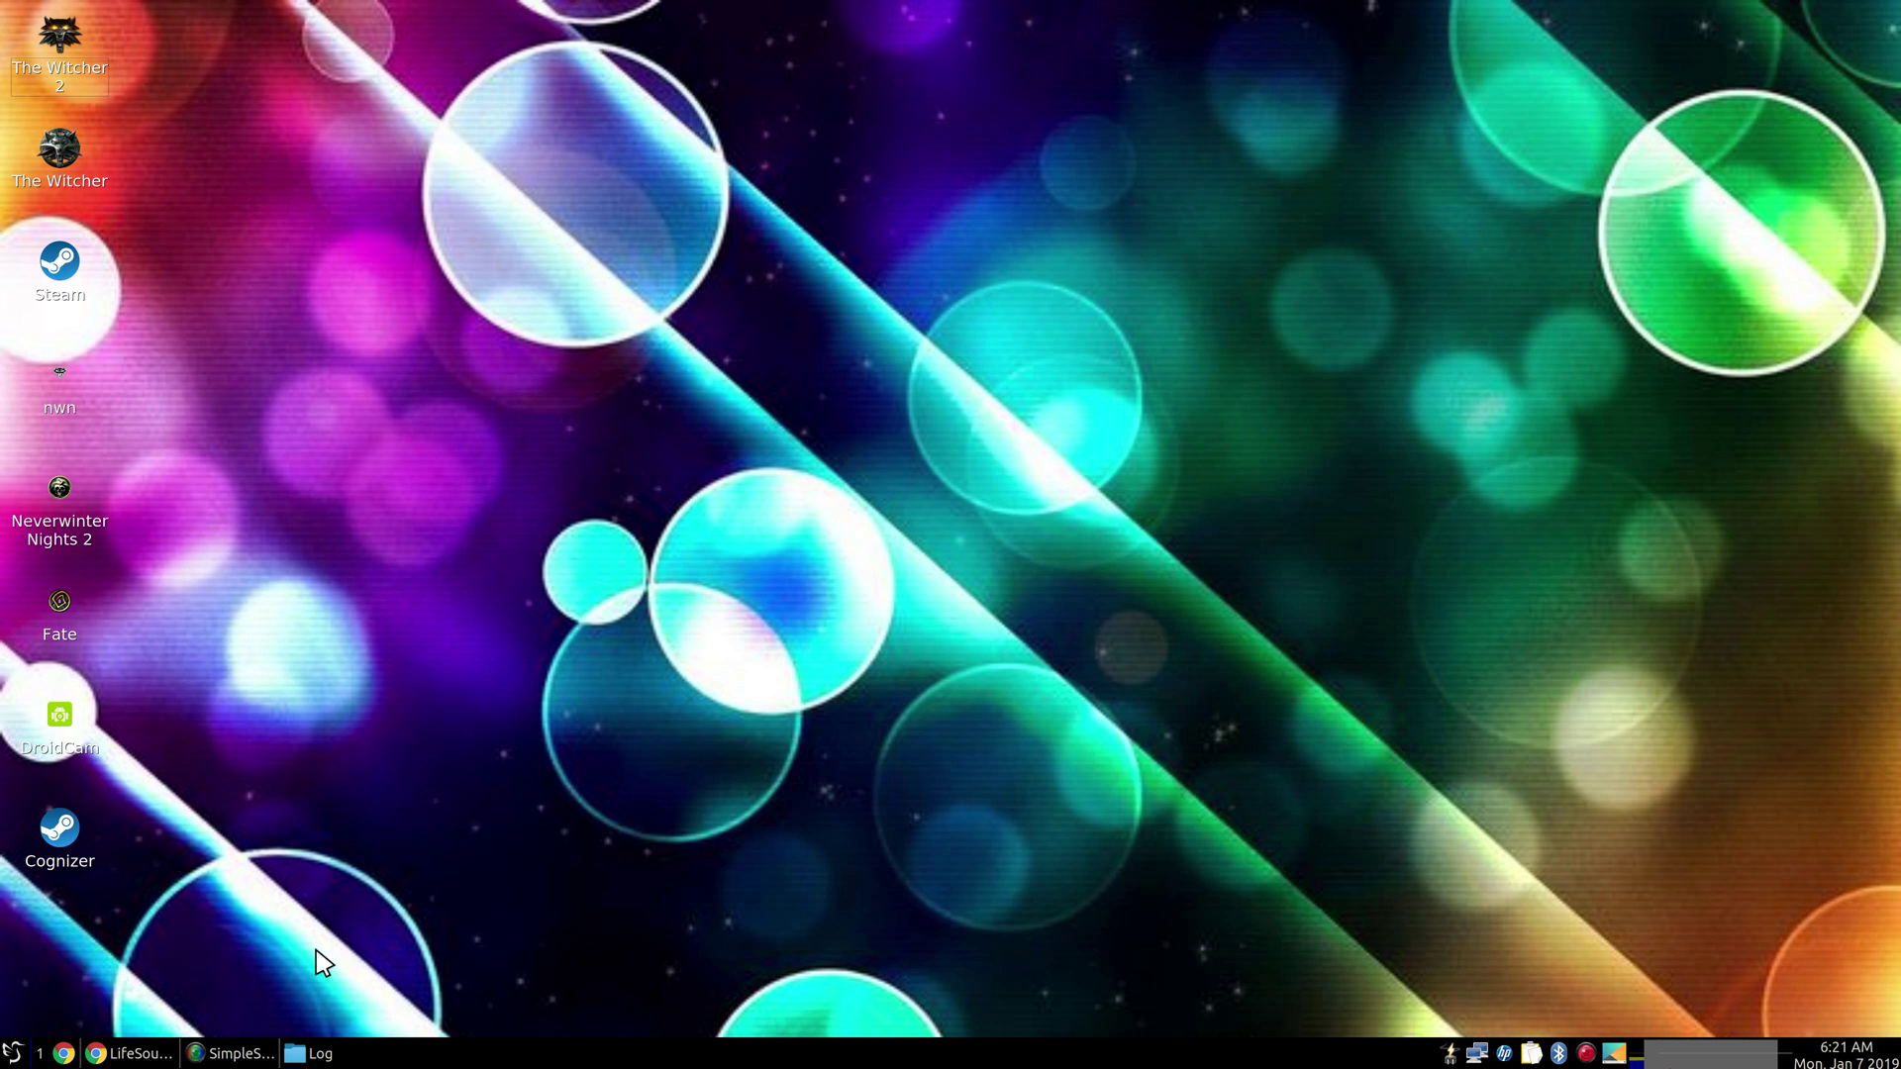
left_click(232, 1053)
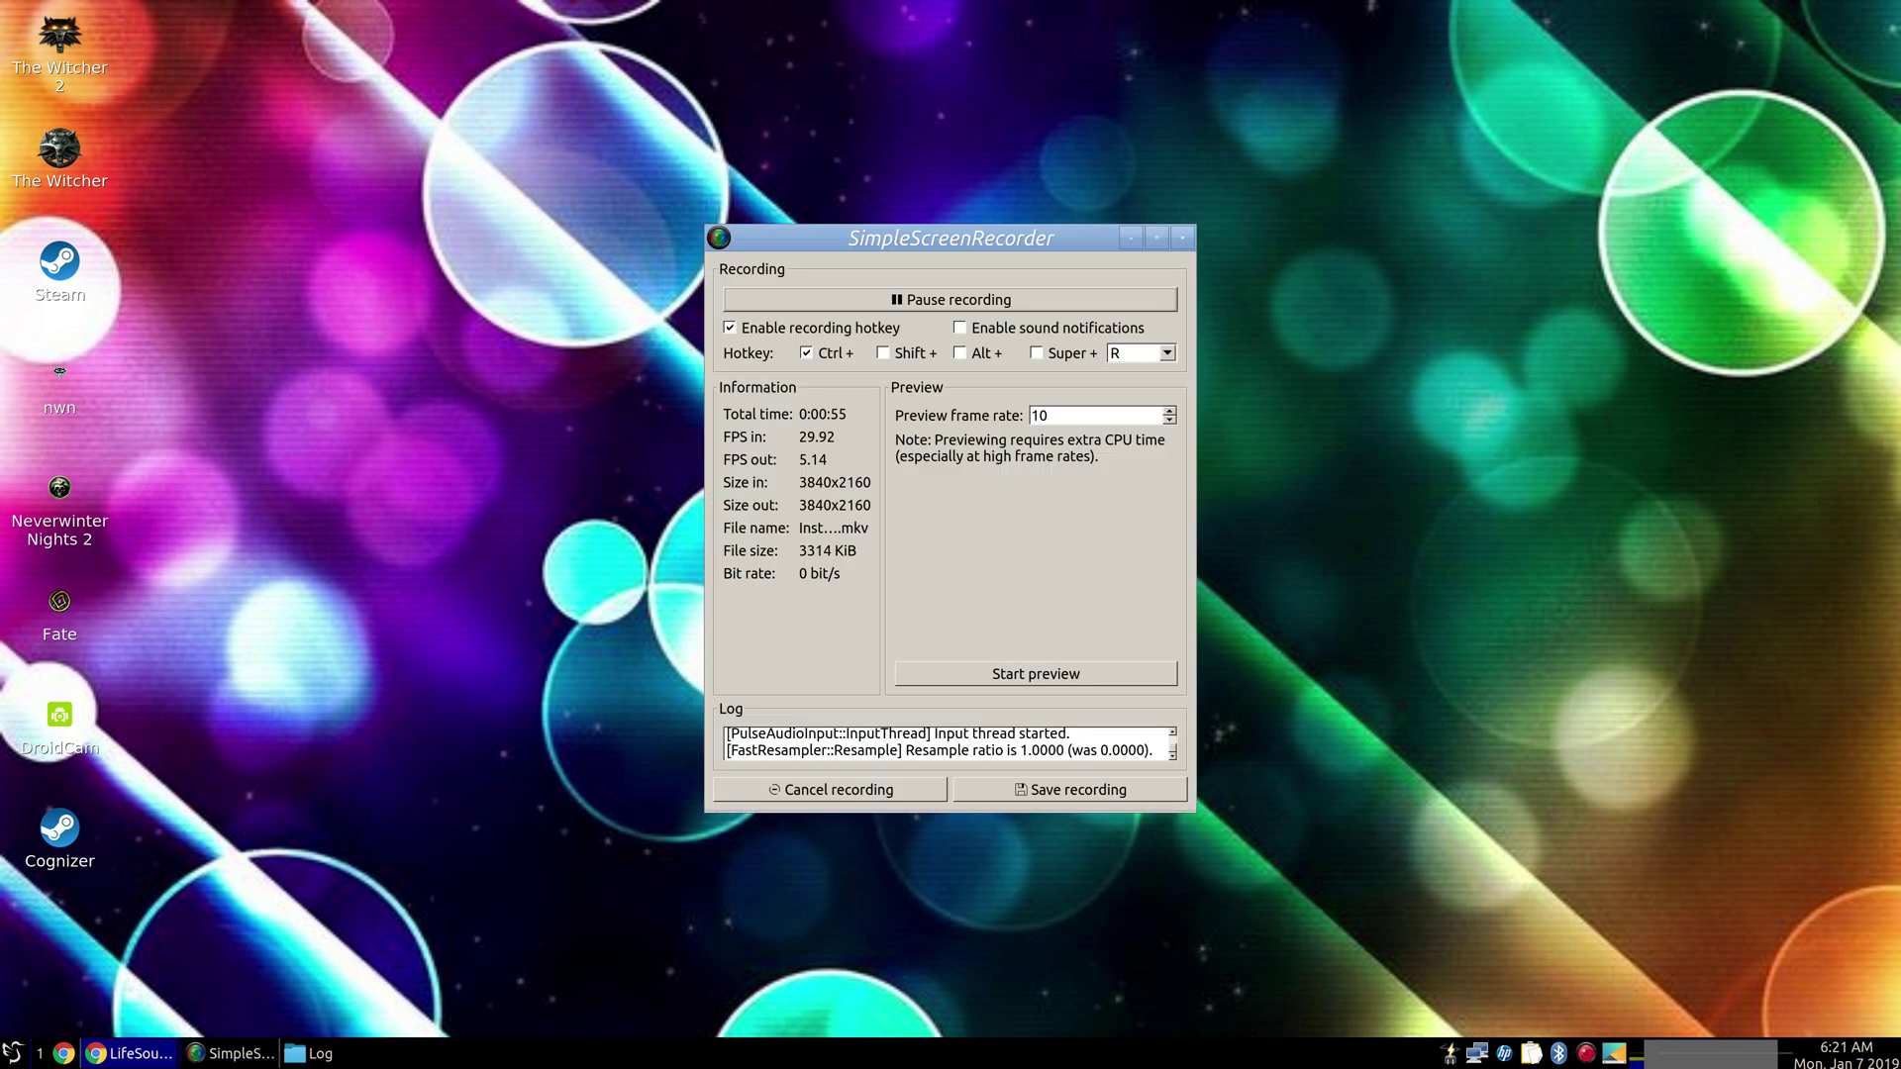
Switch to Chrome and watch the Neon Mouse CURSOR mod's preview video, partly in full screen
left_click(138, 1058)
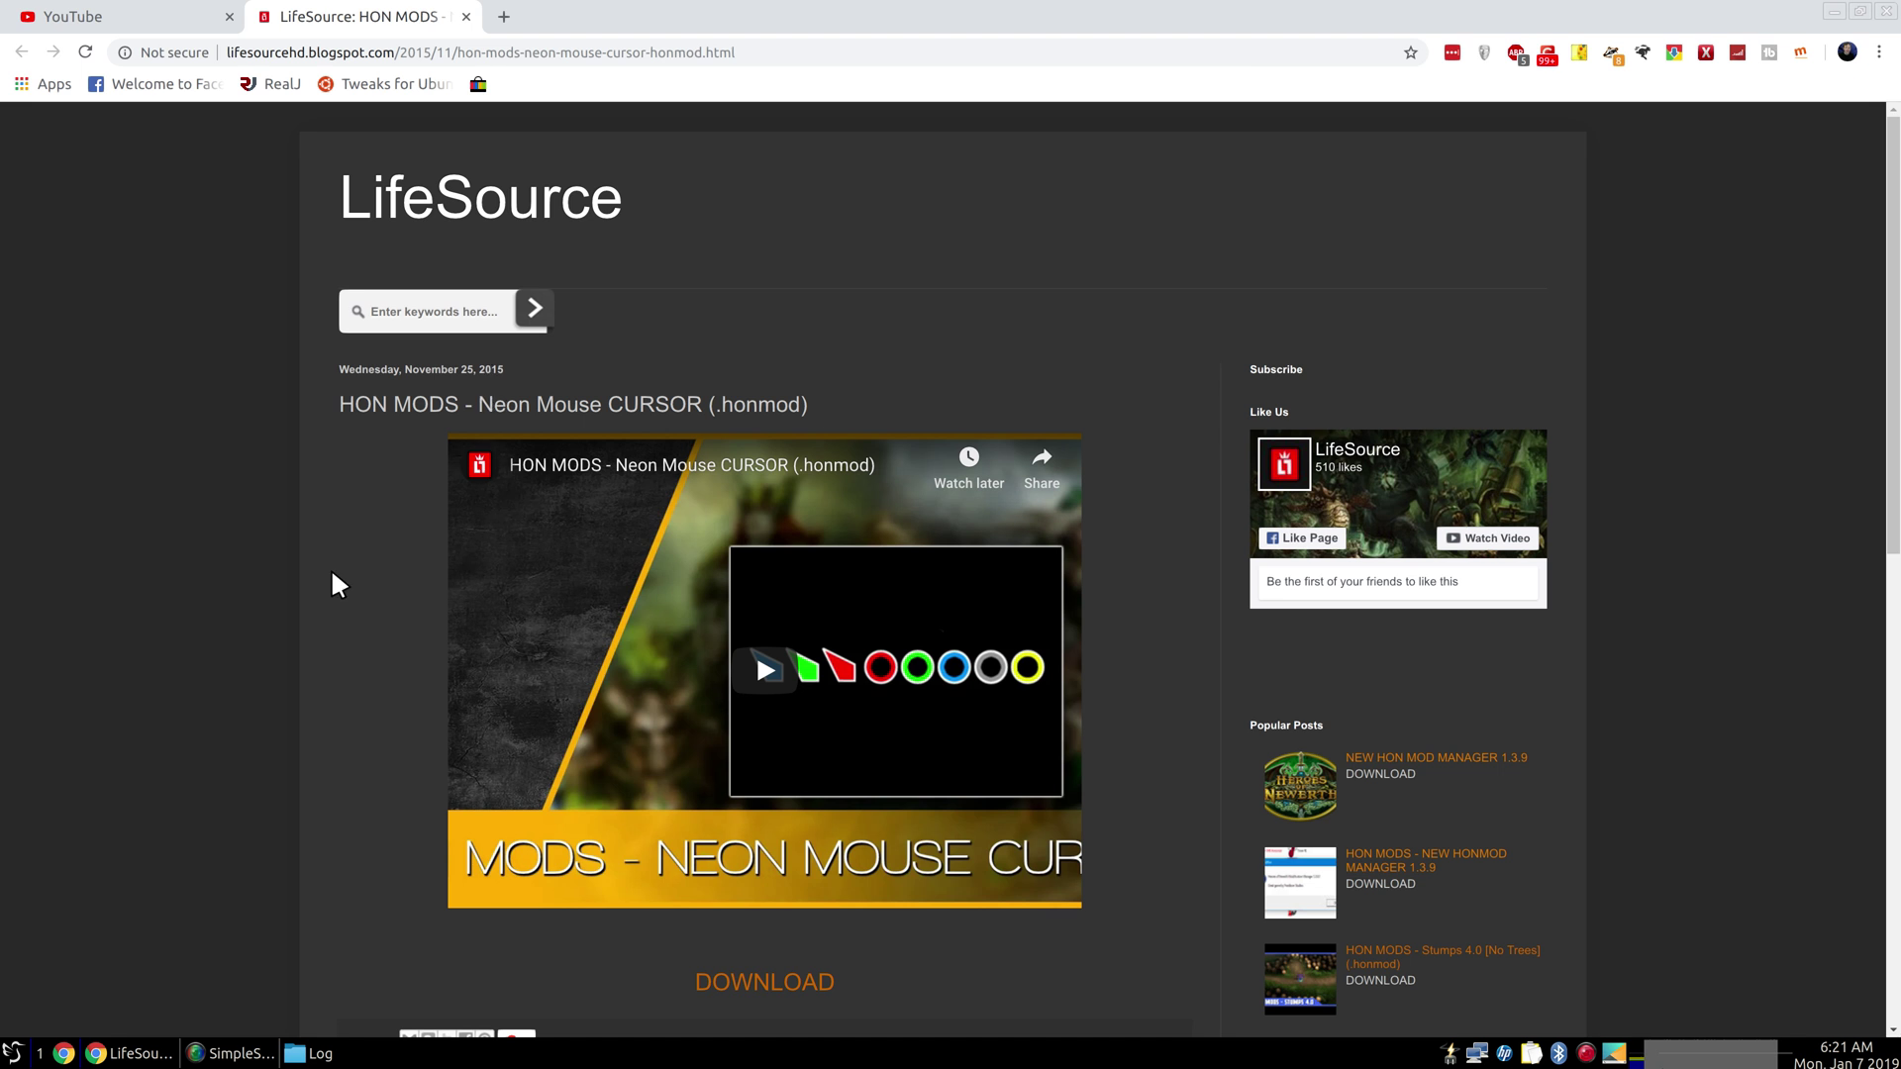
left_click(766, 666)
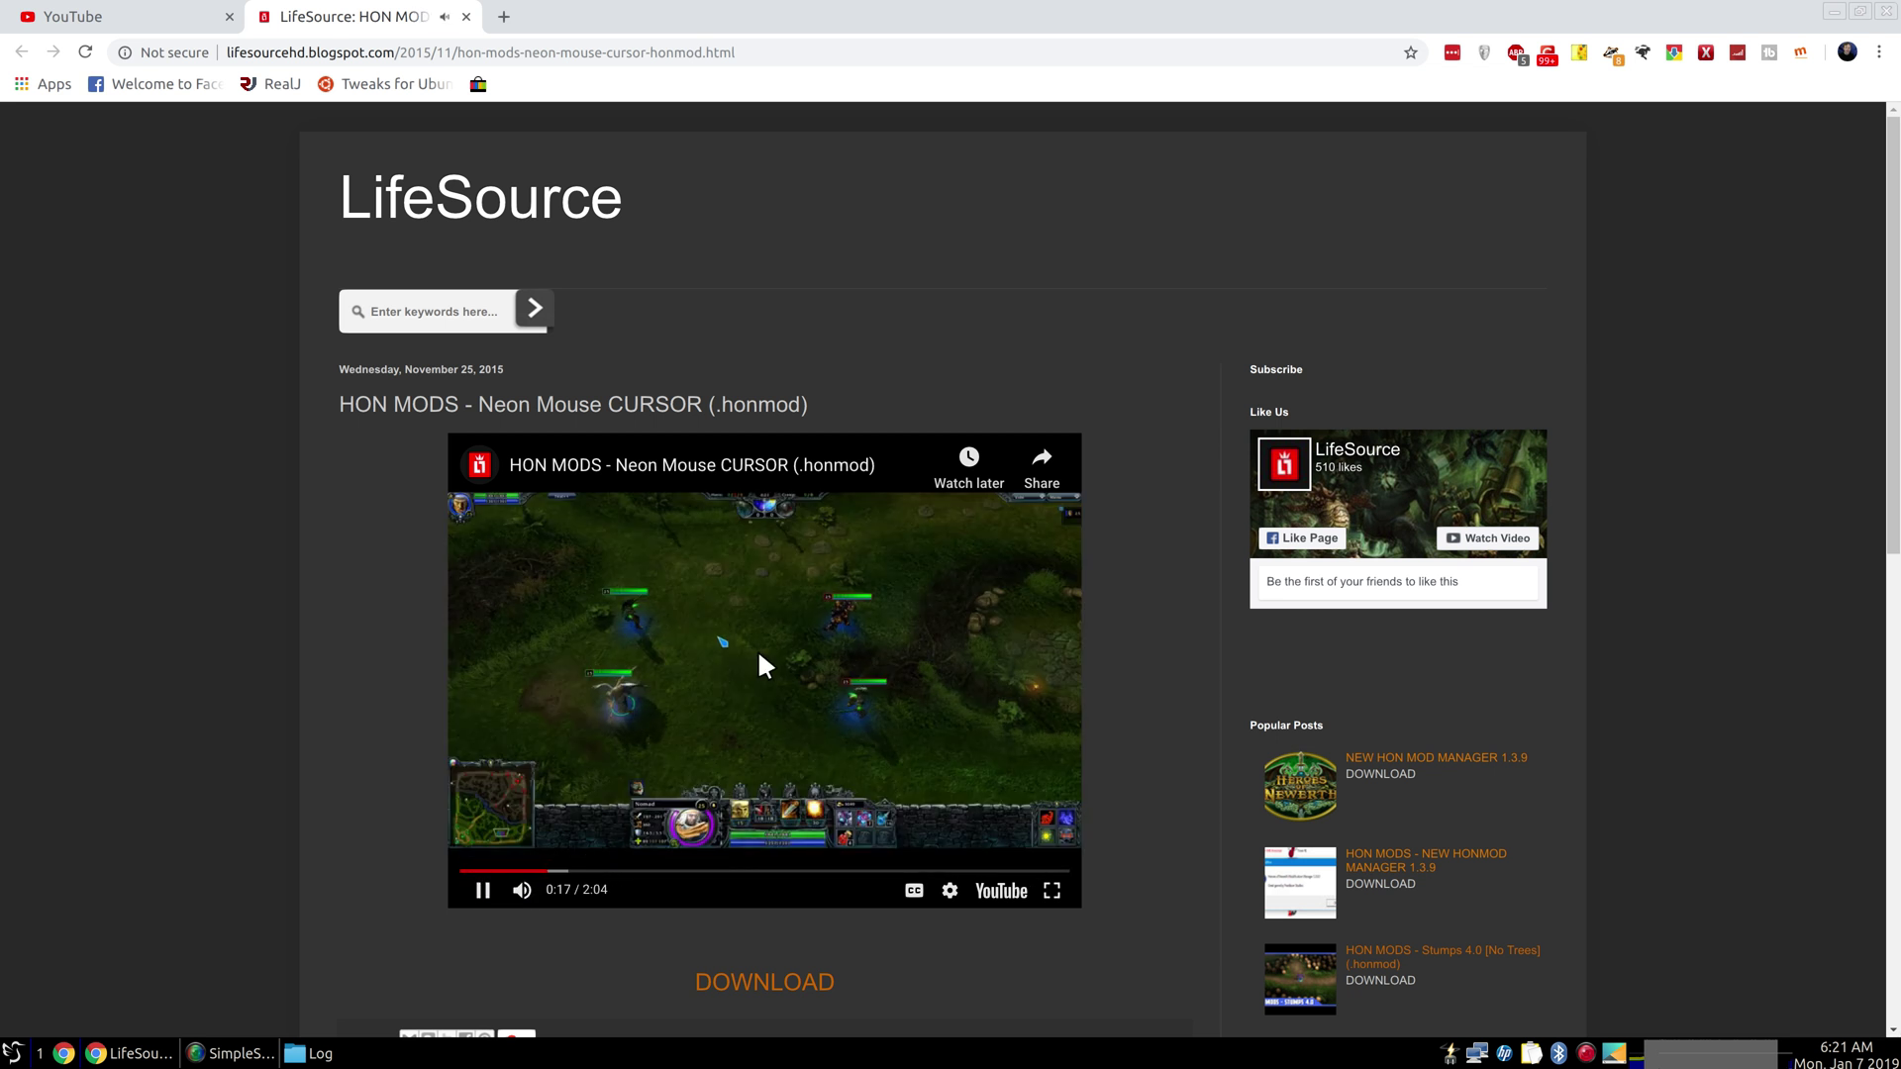
left_click(1052, 890)
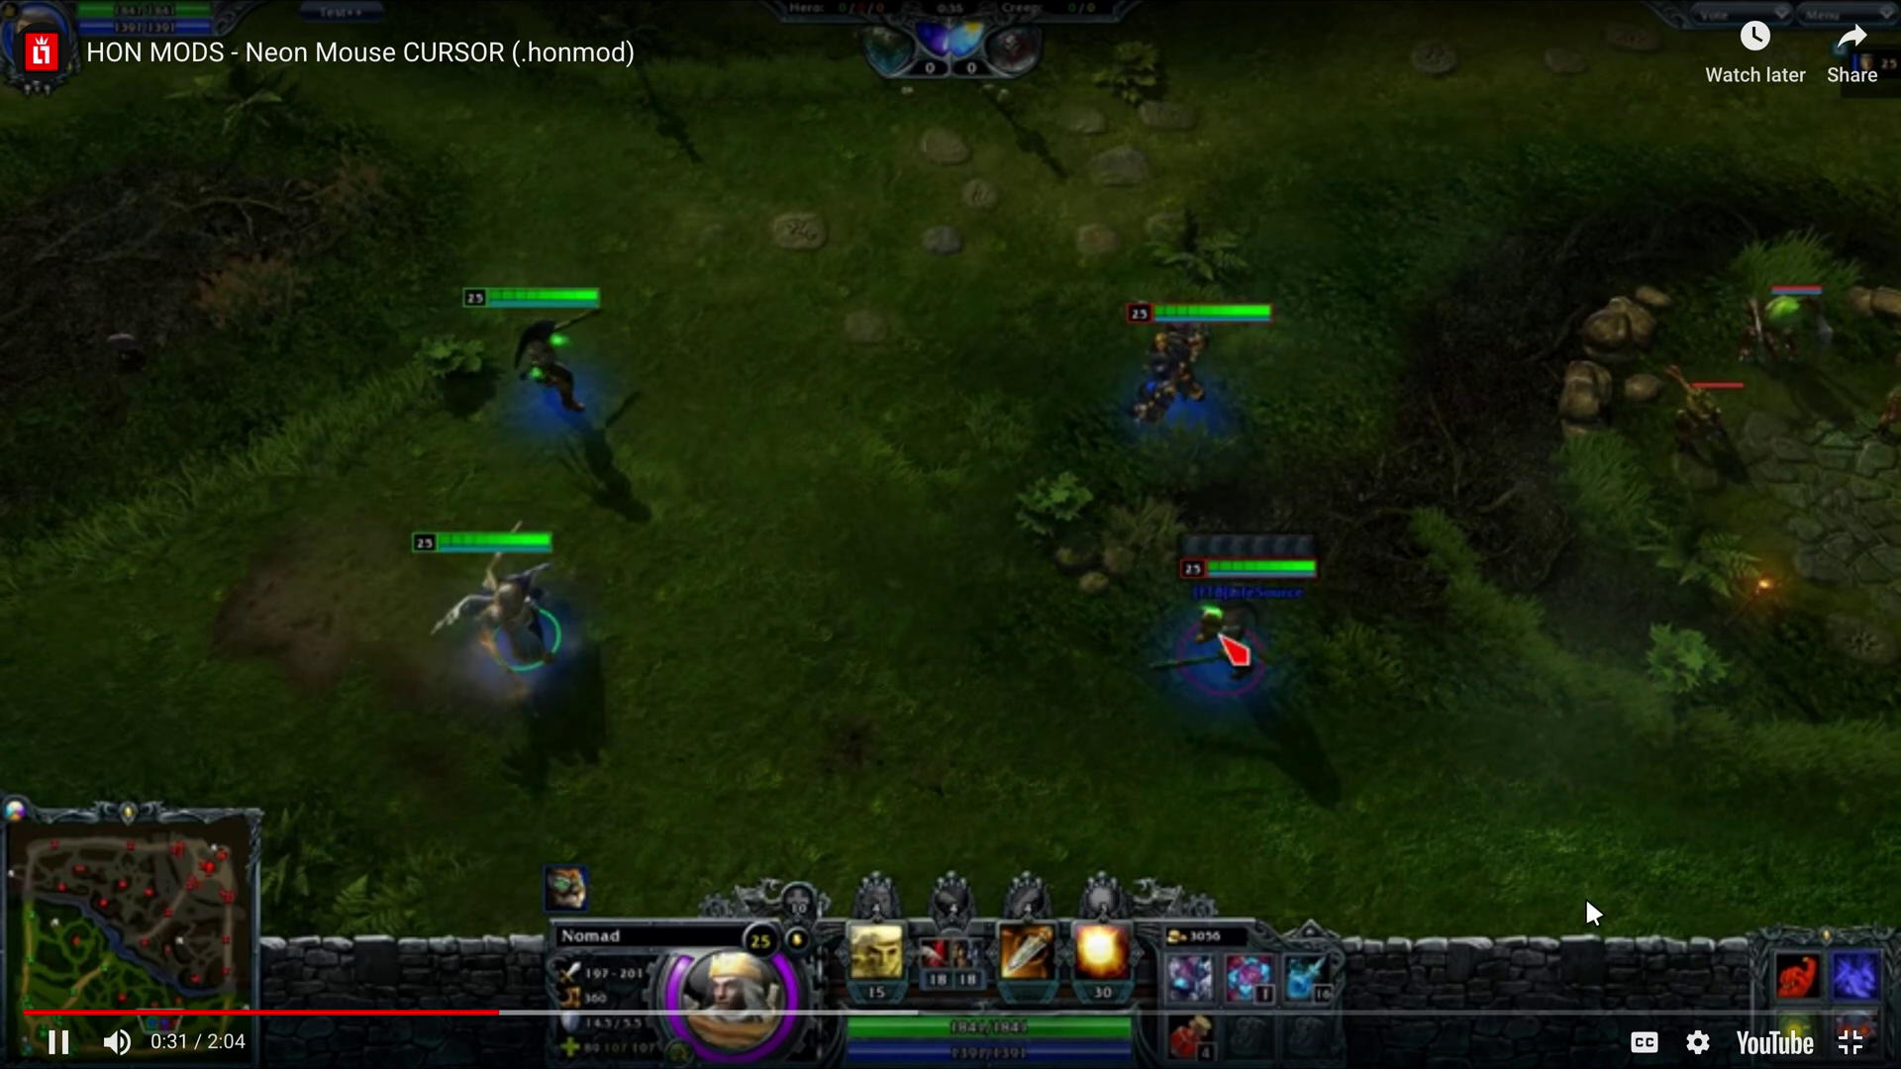
left_click(1850, 1043)
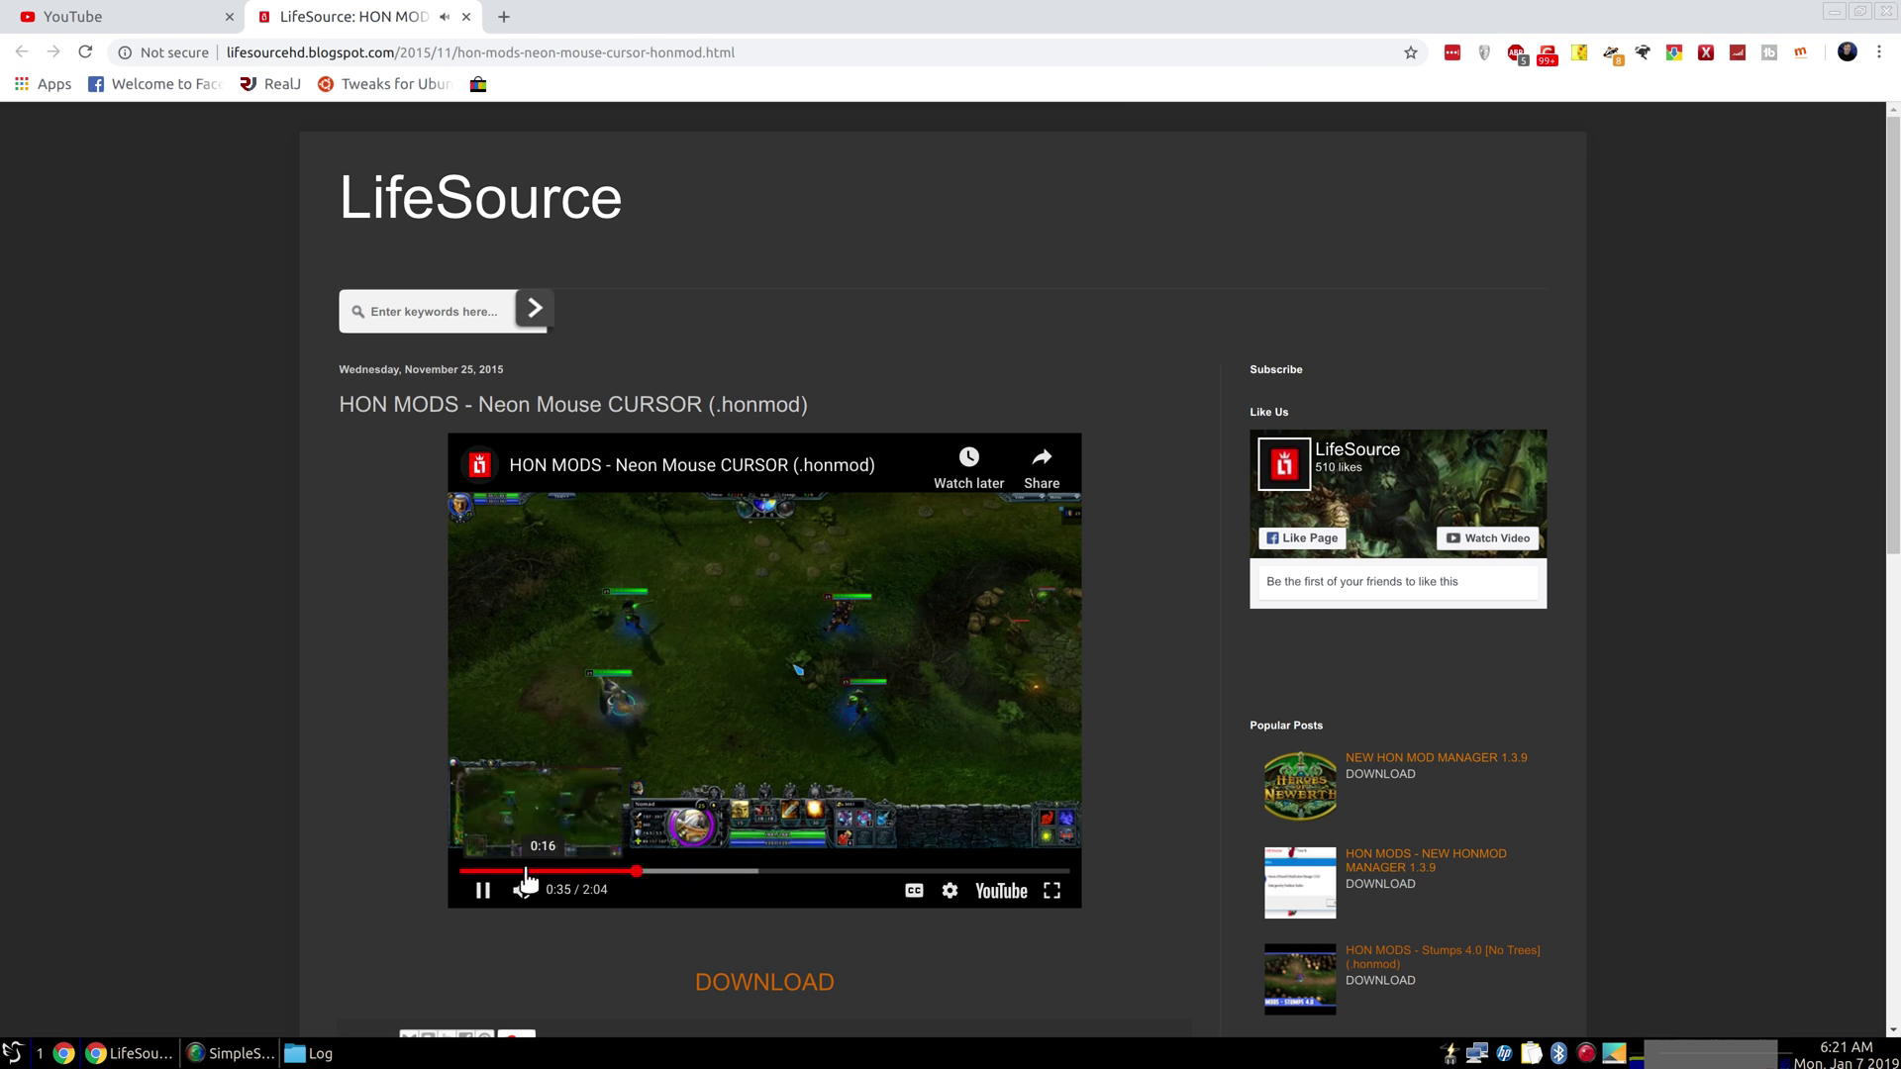
Request the Neon Mouse CURSOR mod's download through the ouo.io link page, solving the store front image captcha
left_click(733, 983)
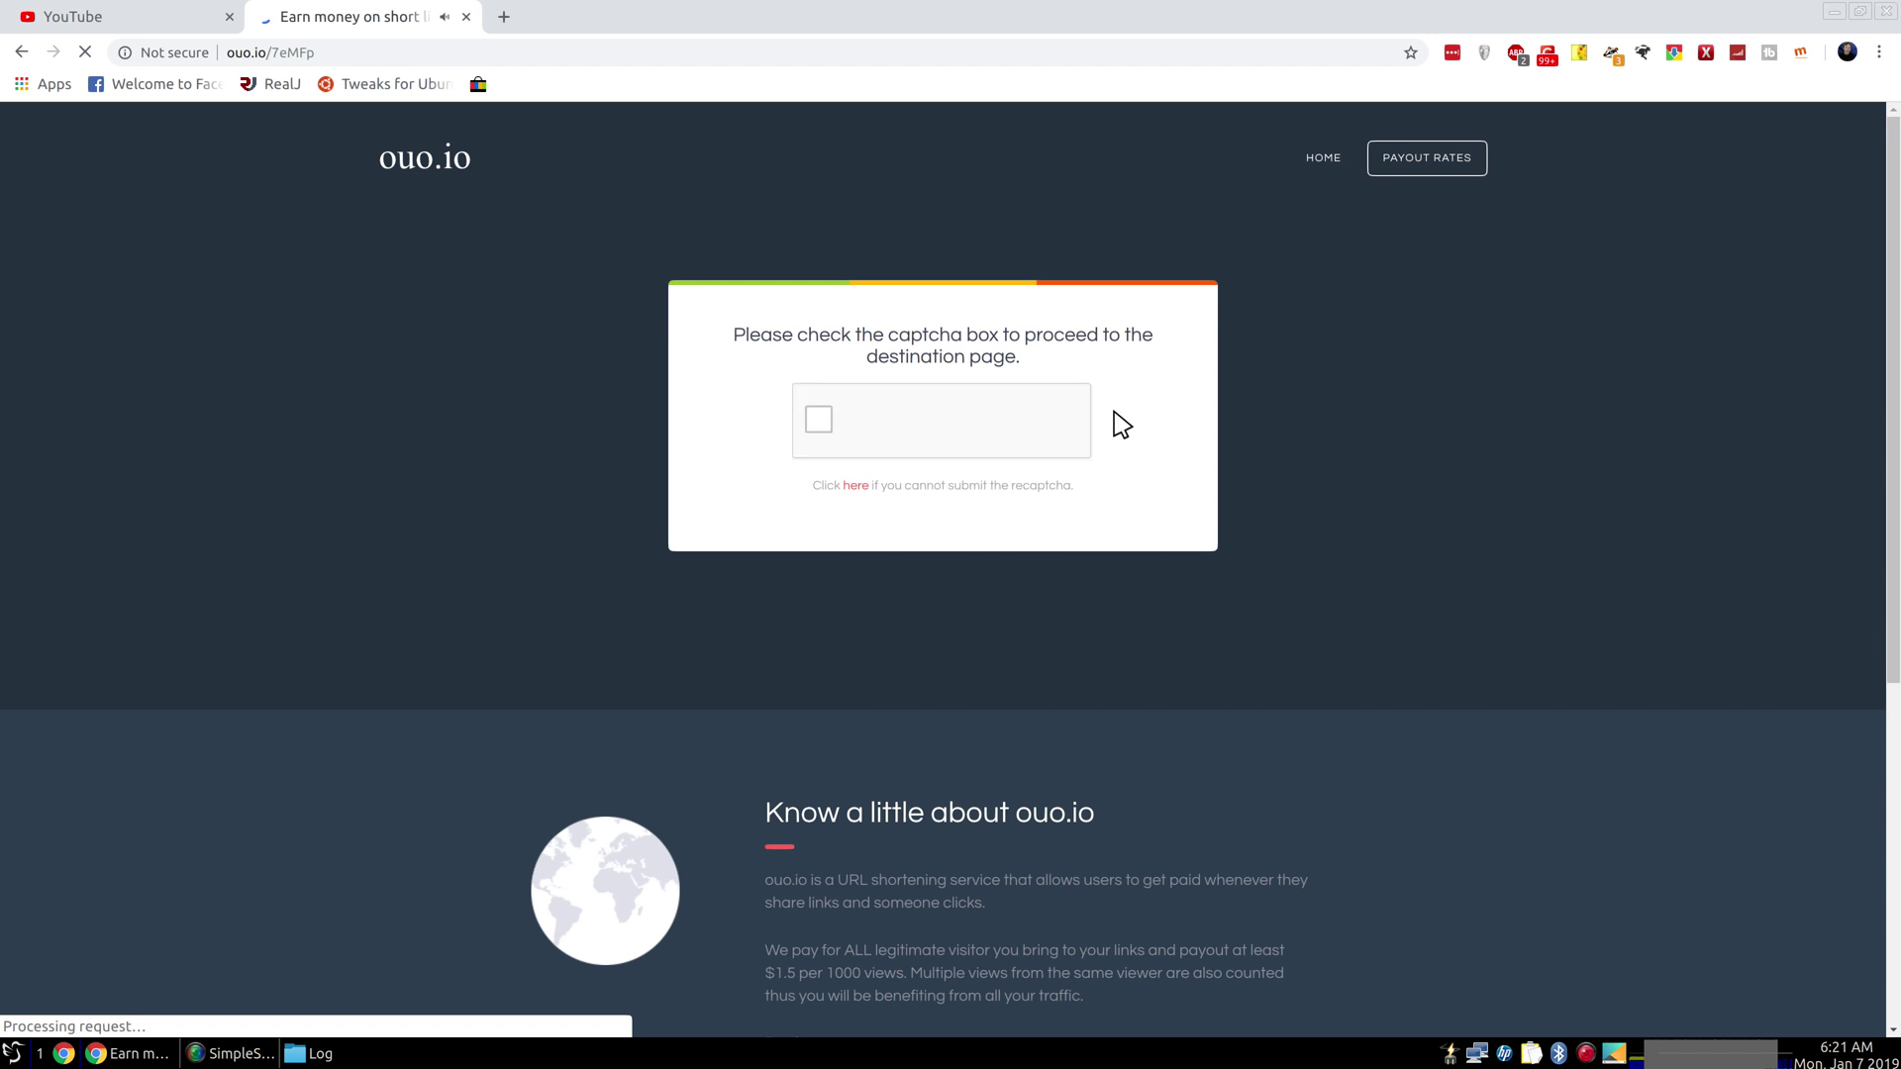
left_click(819, 420)
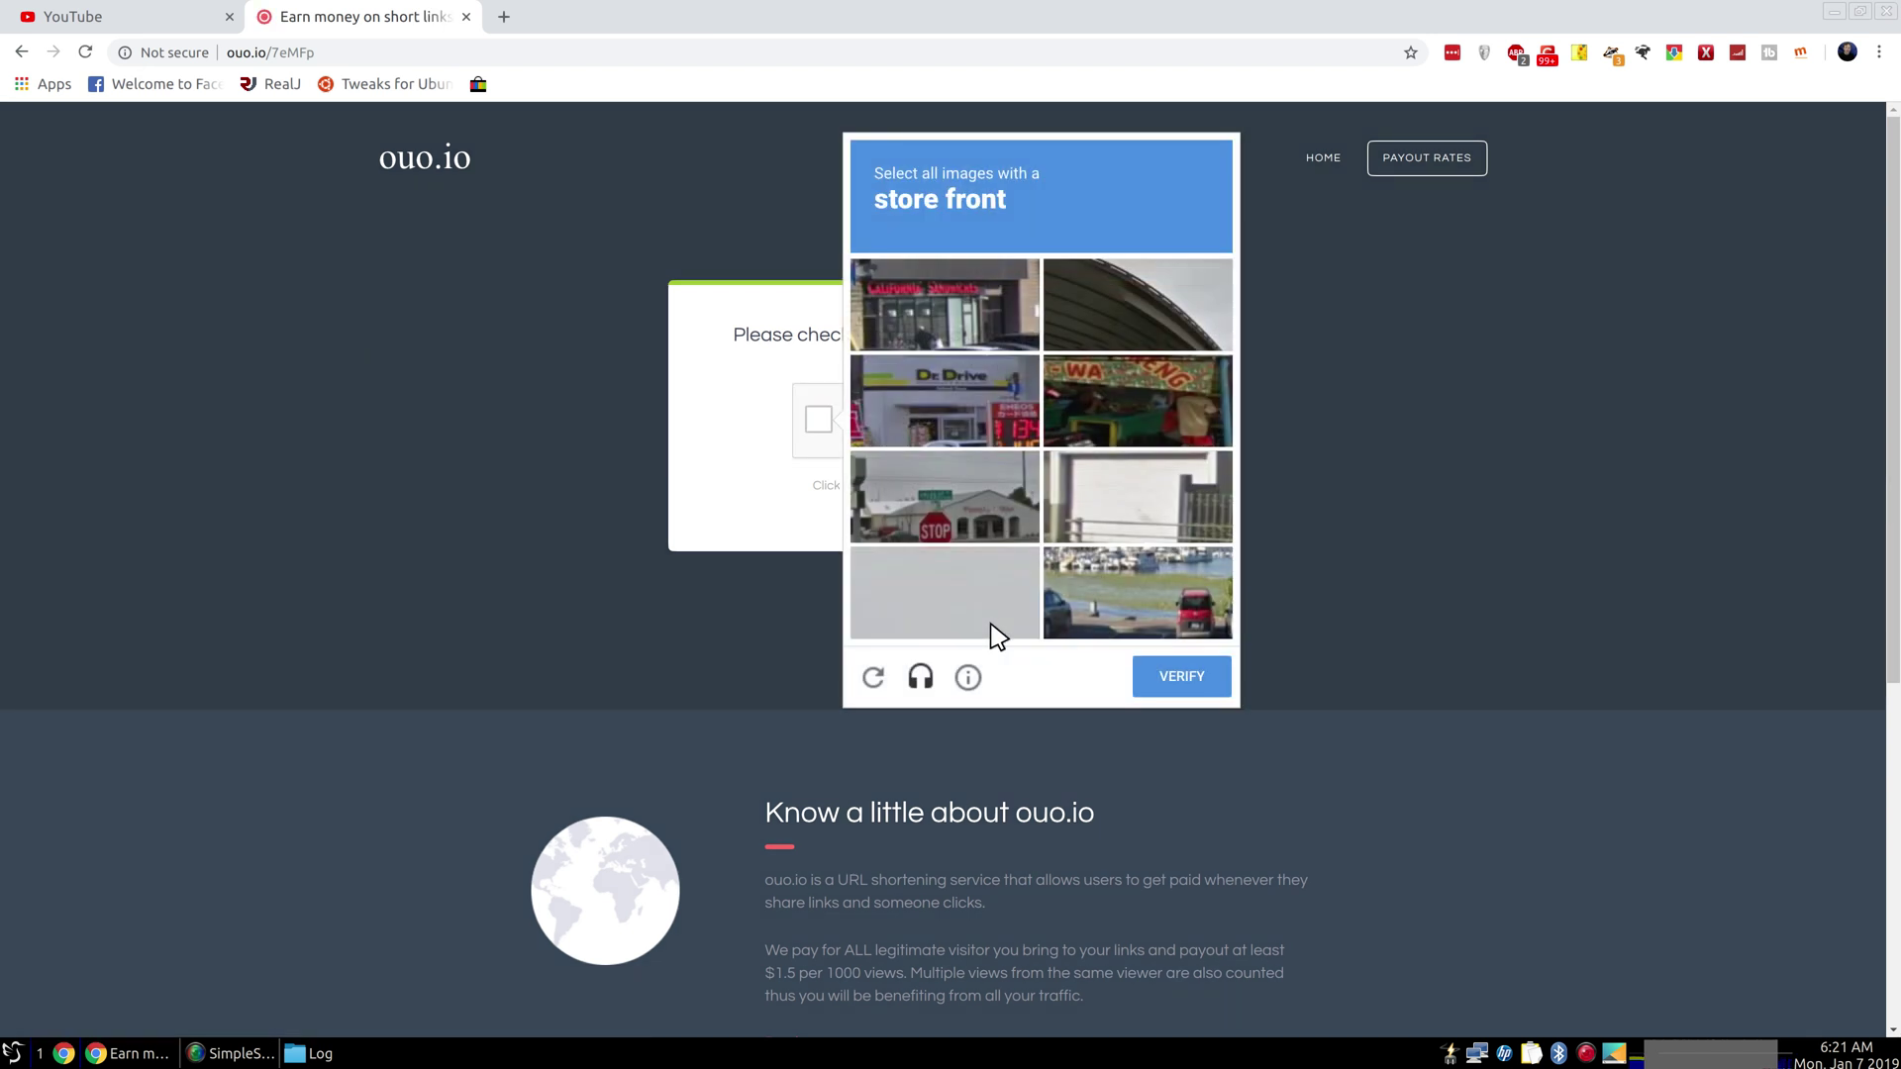
left_click(966, 287)
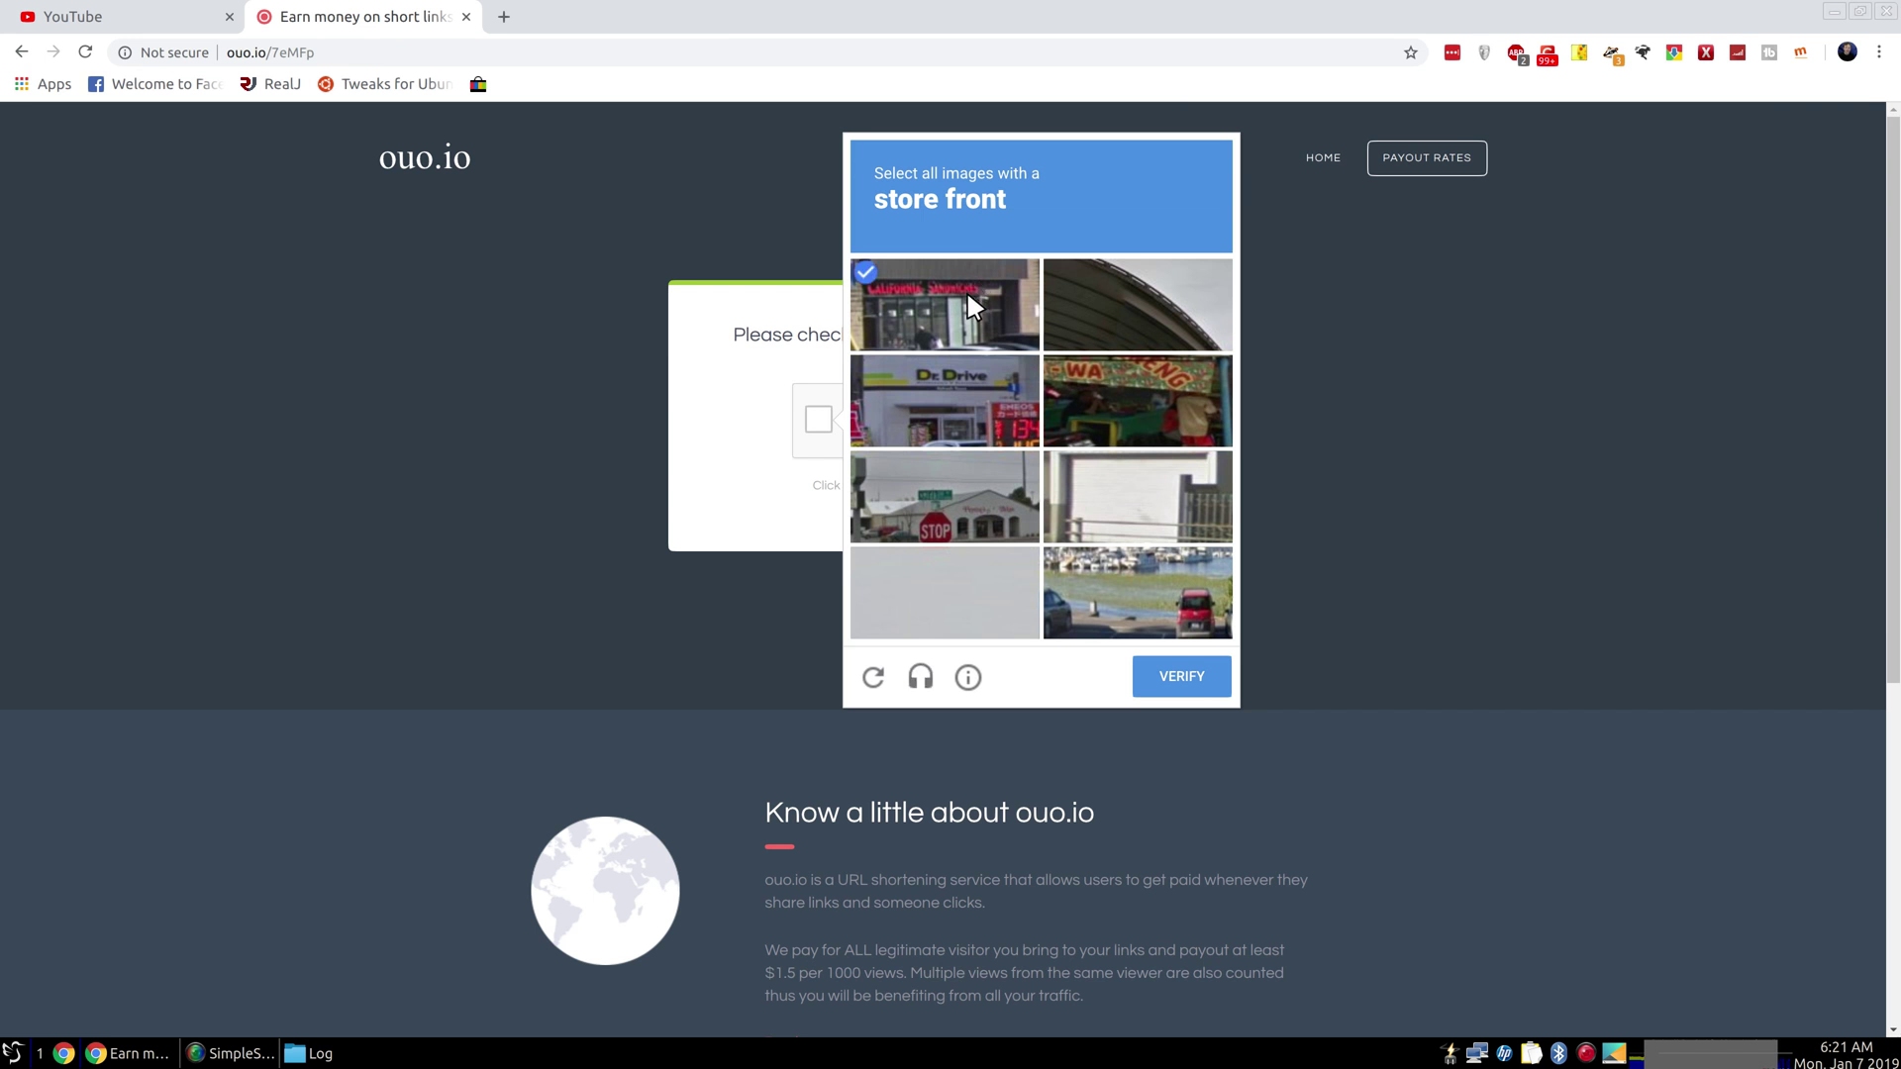
left_click(970, 388)
left_click(1113, 392)
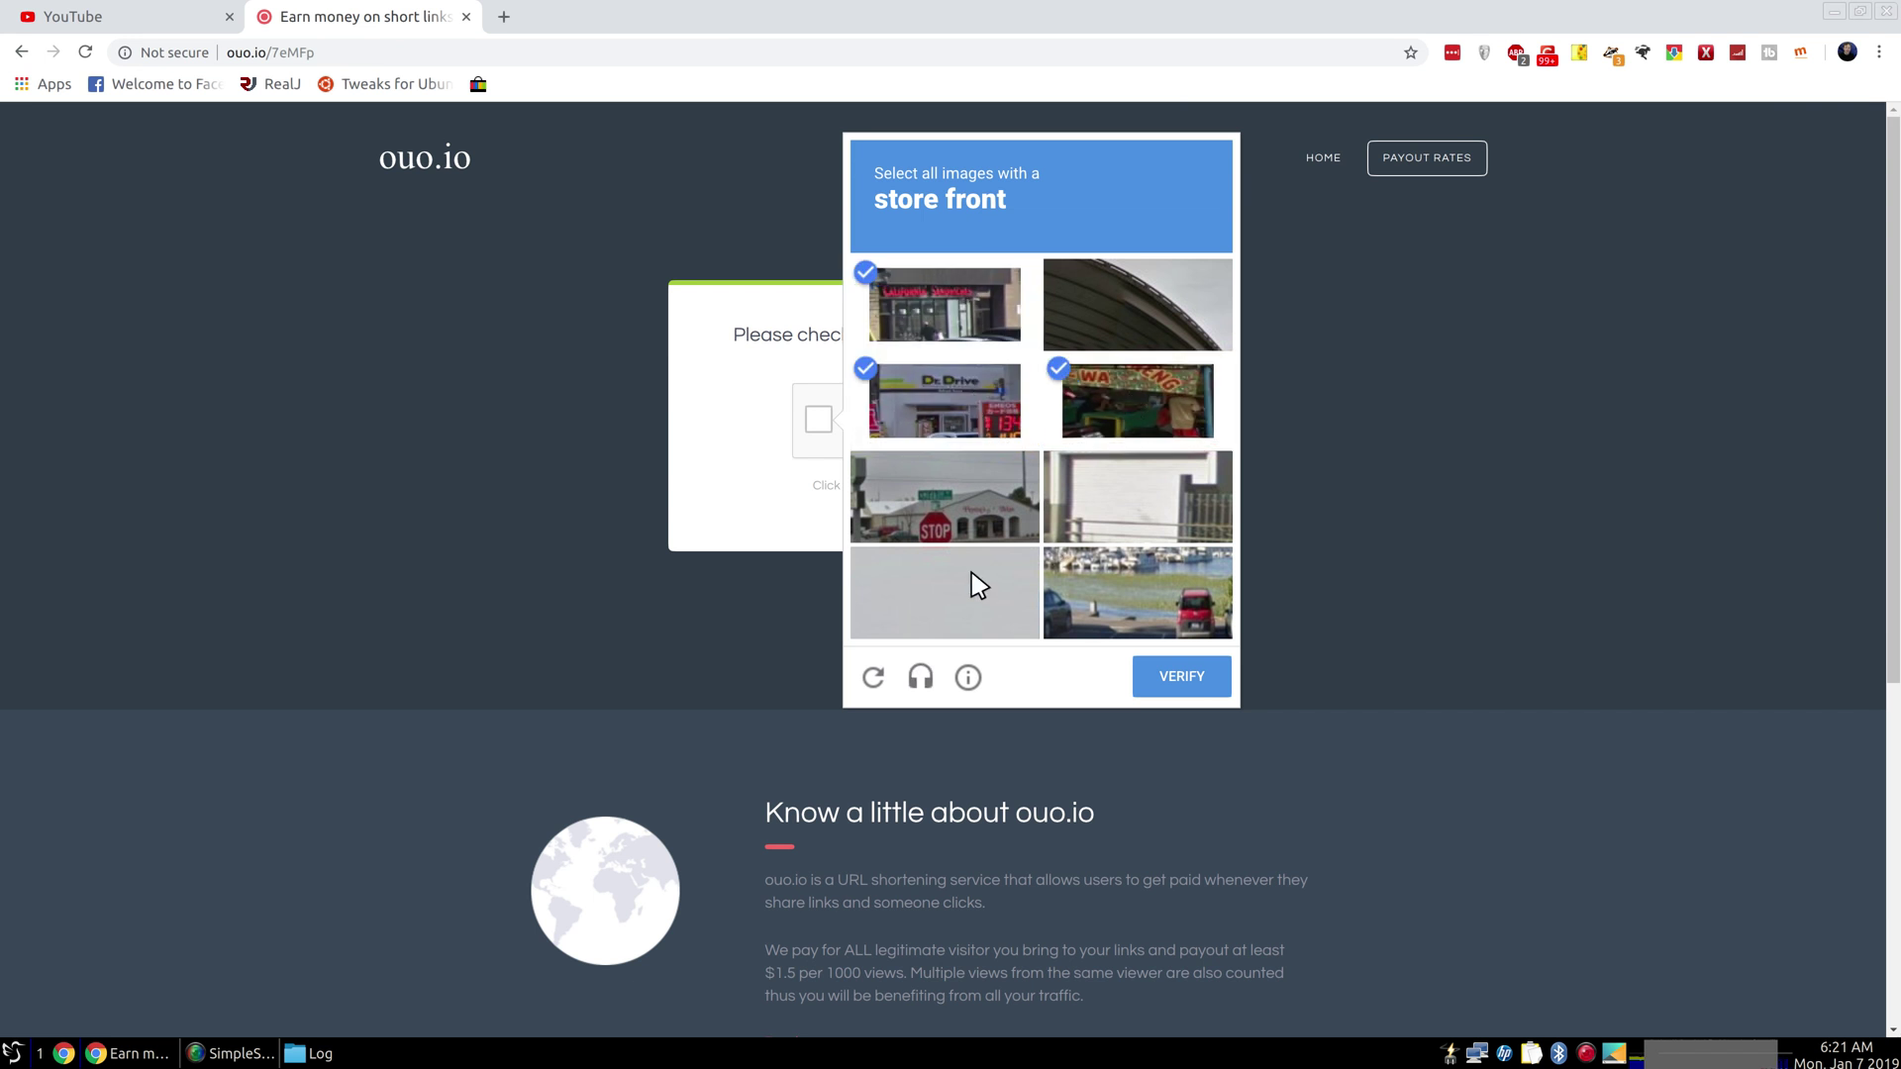
left_click(1202, 681)
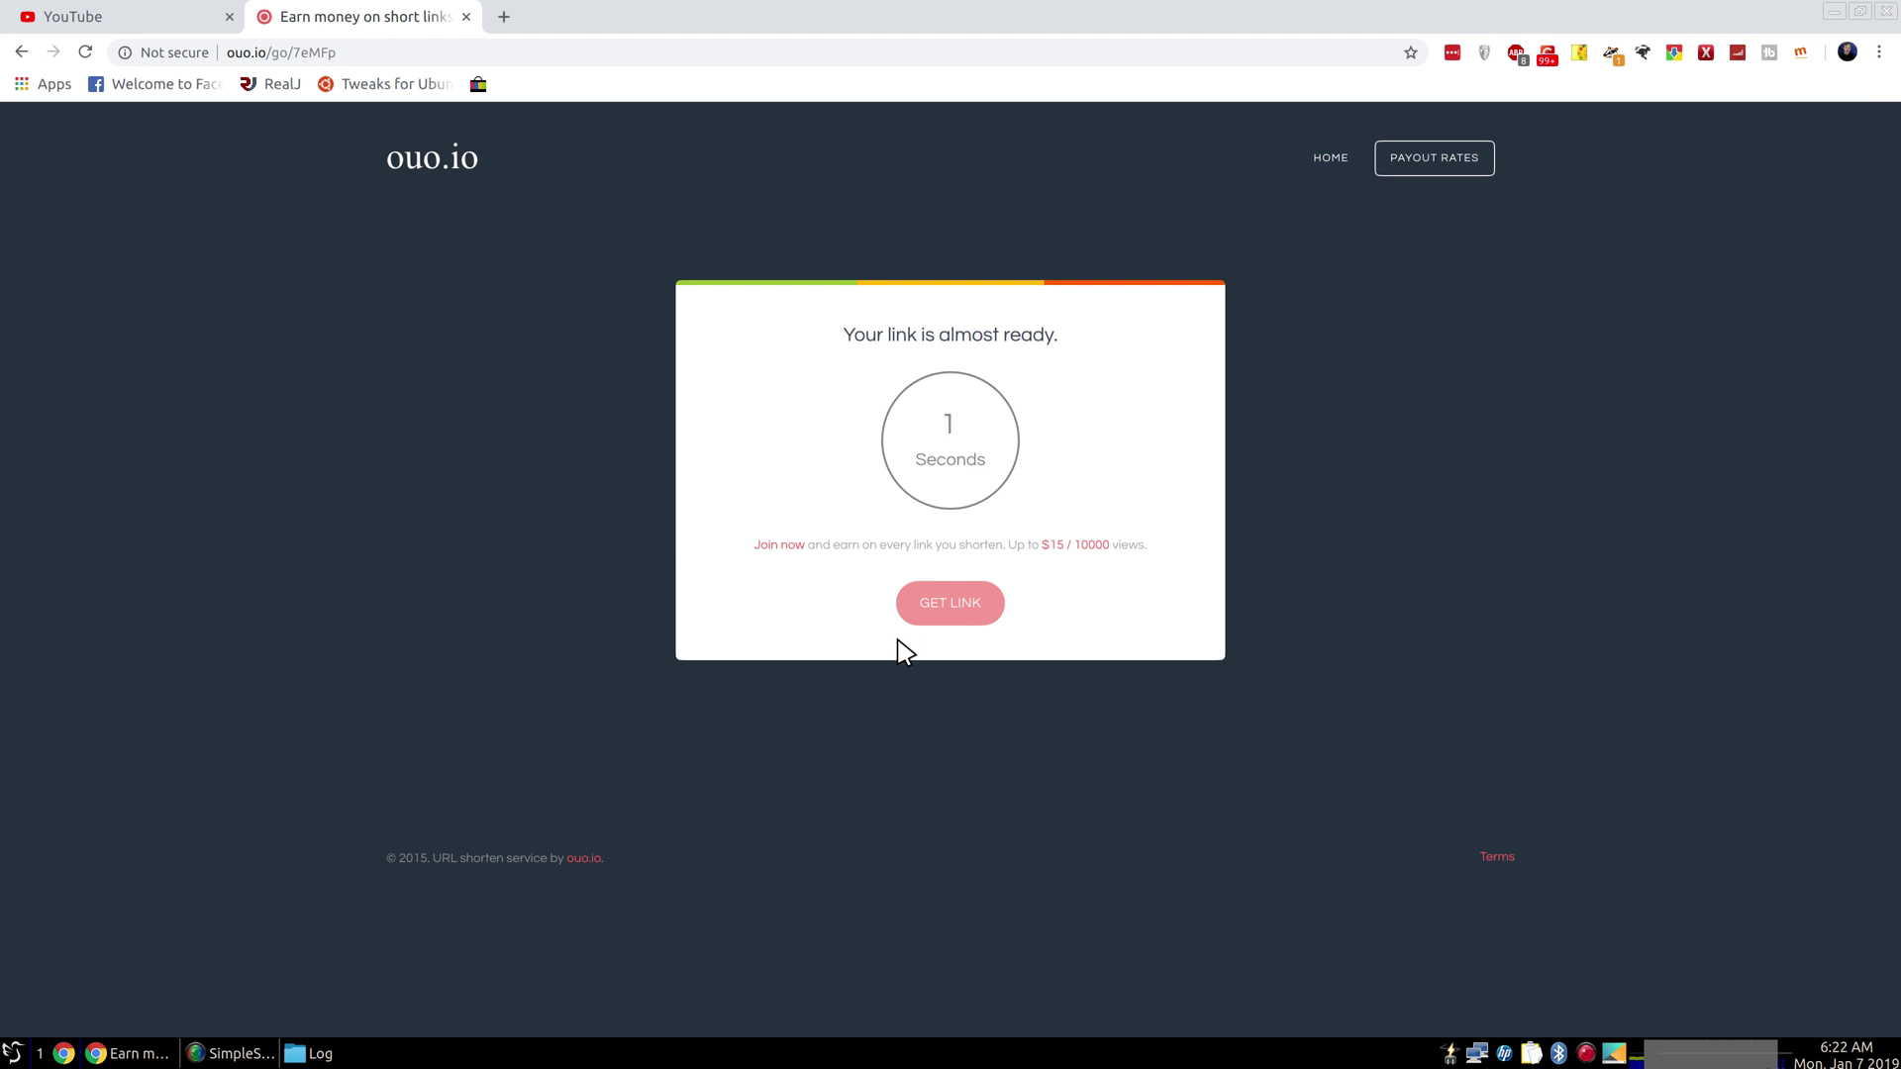
left_click(952, 608)
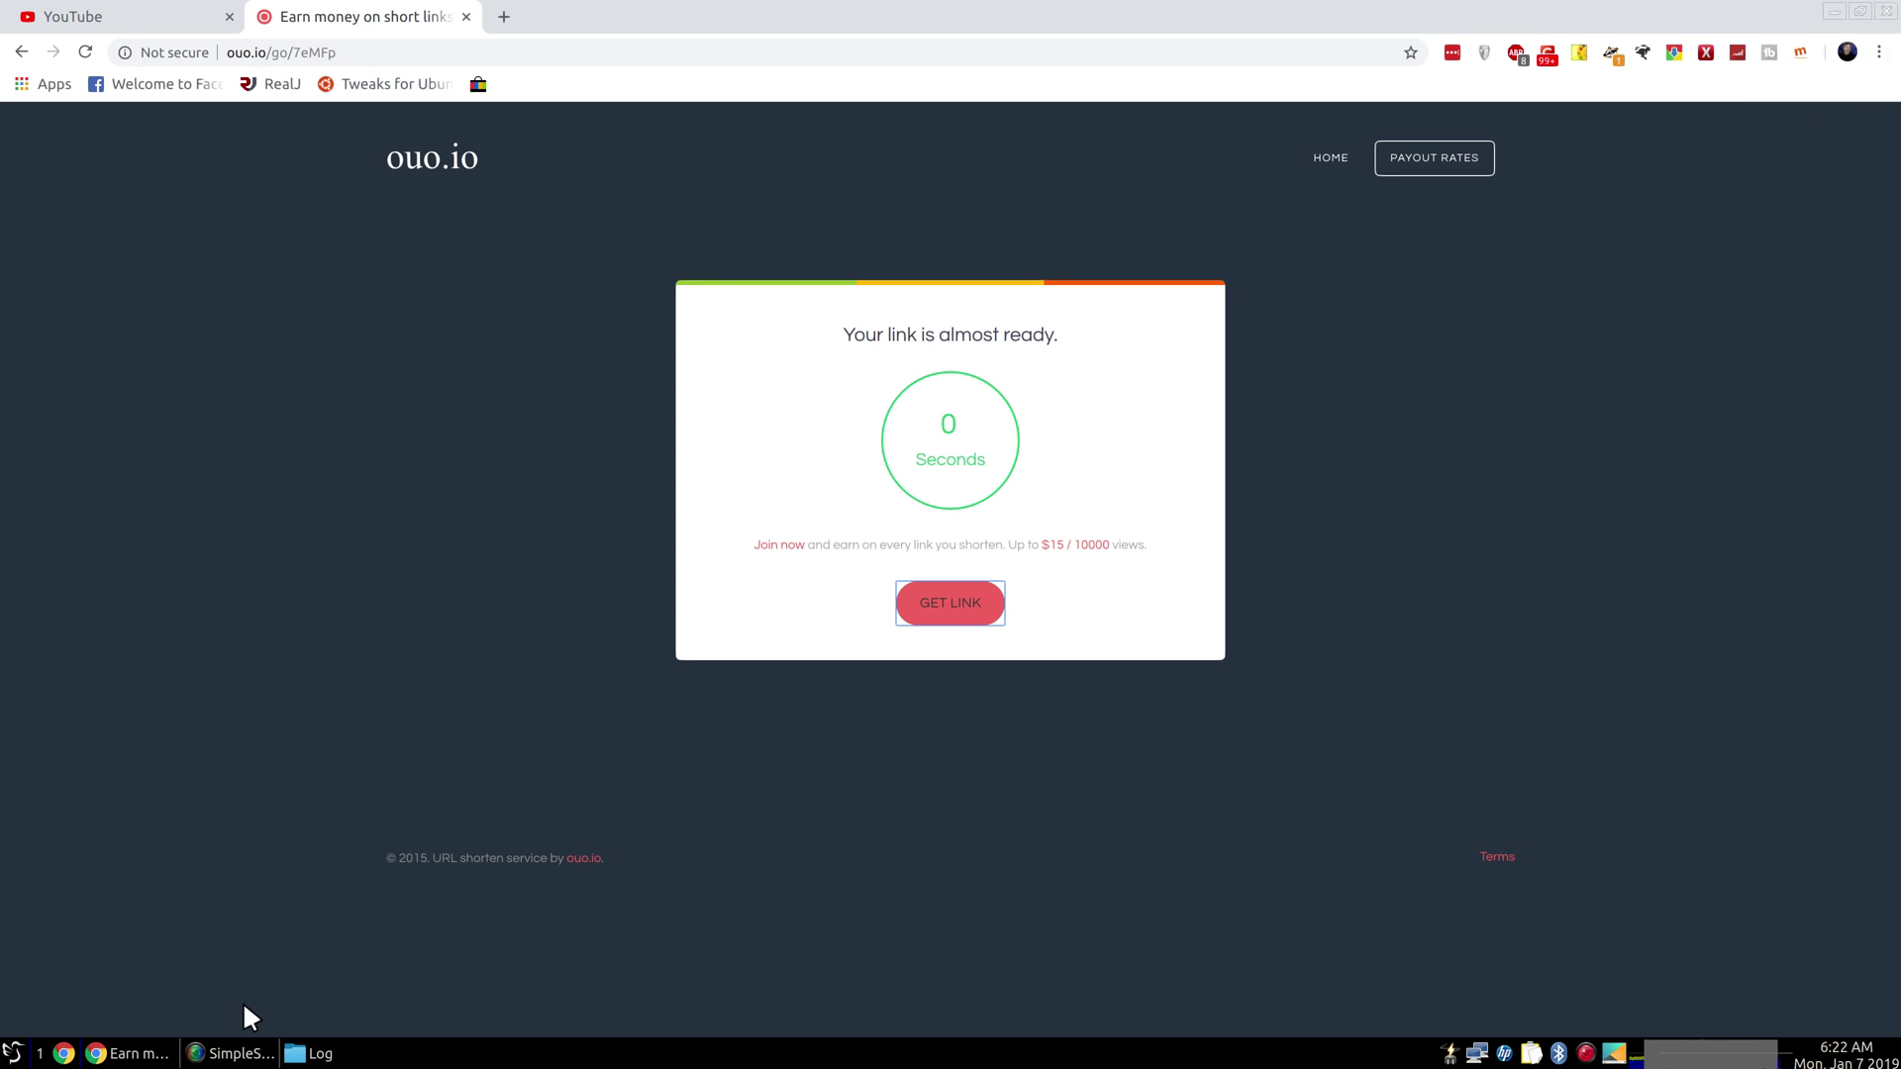
Switch to the file manager and move OptiUI_neonCursor.honmod from Downloads into its Log folder
left_click(306, 1057)
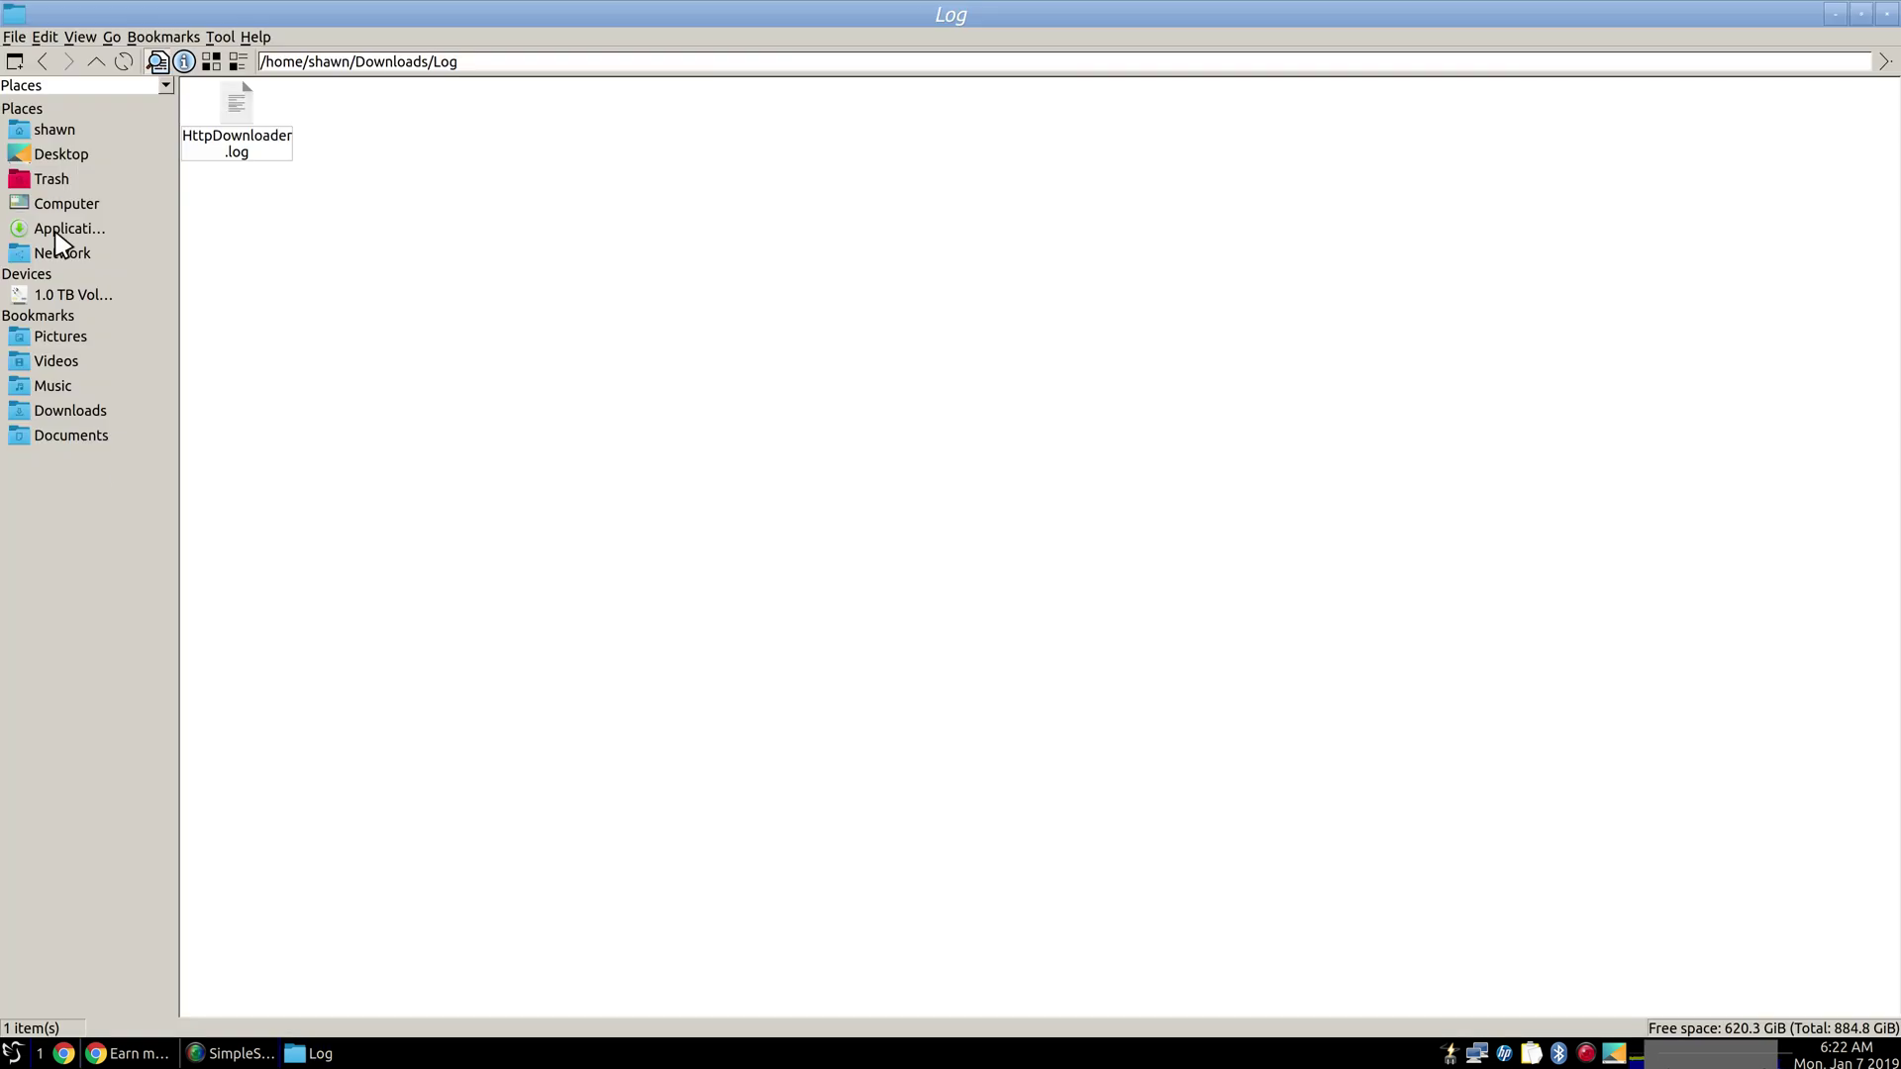
left_click(43, 61)
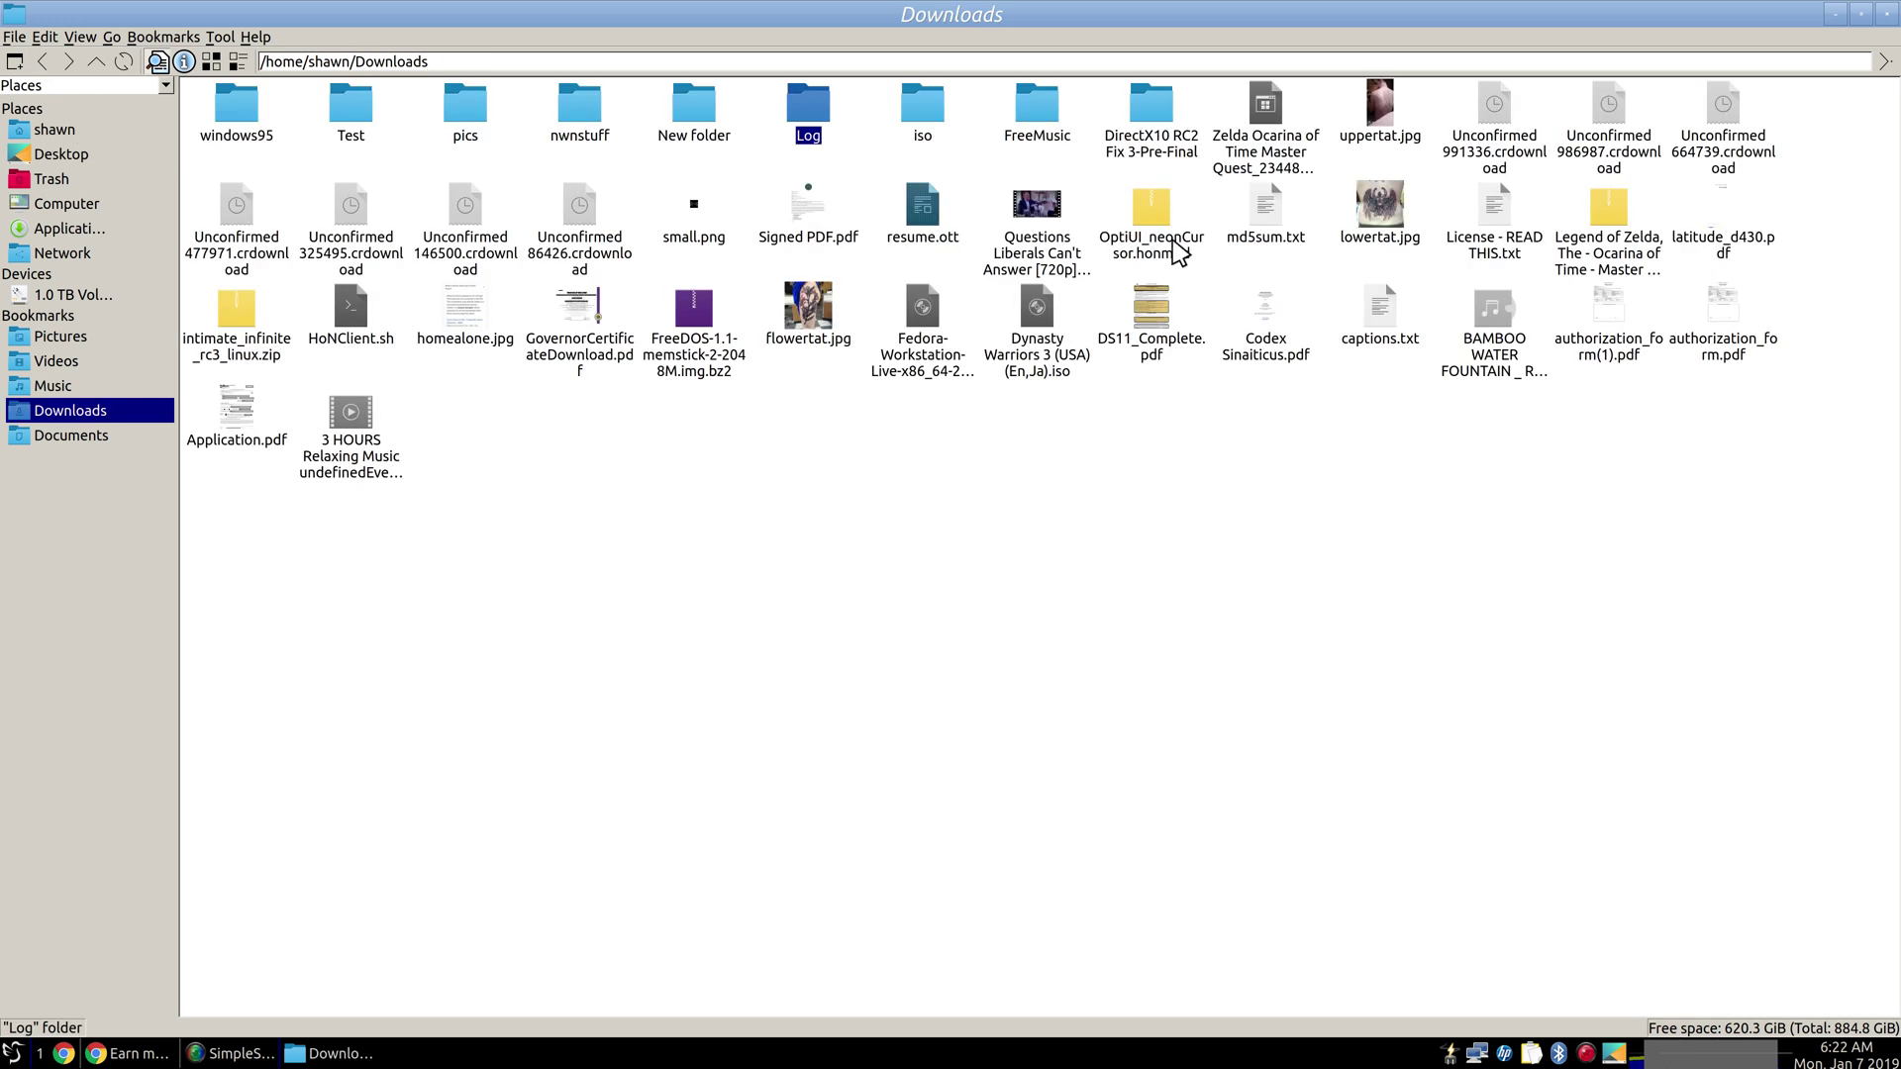
left_click_drag(1152, 210, 800, 99)
left_click(810, 130)
Extract OptiUI_neonCursor.honmod in place inside the Log folder
double_click(806, 117)
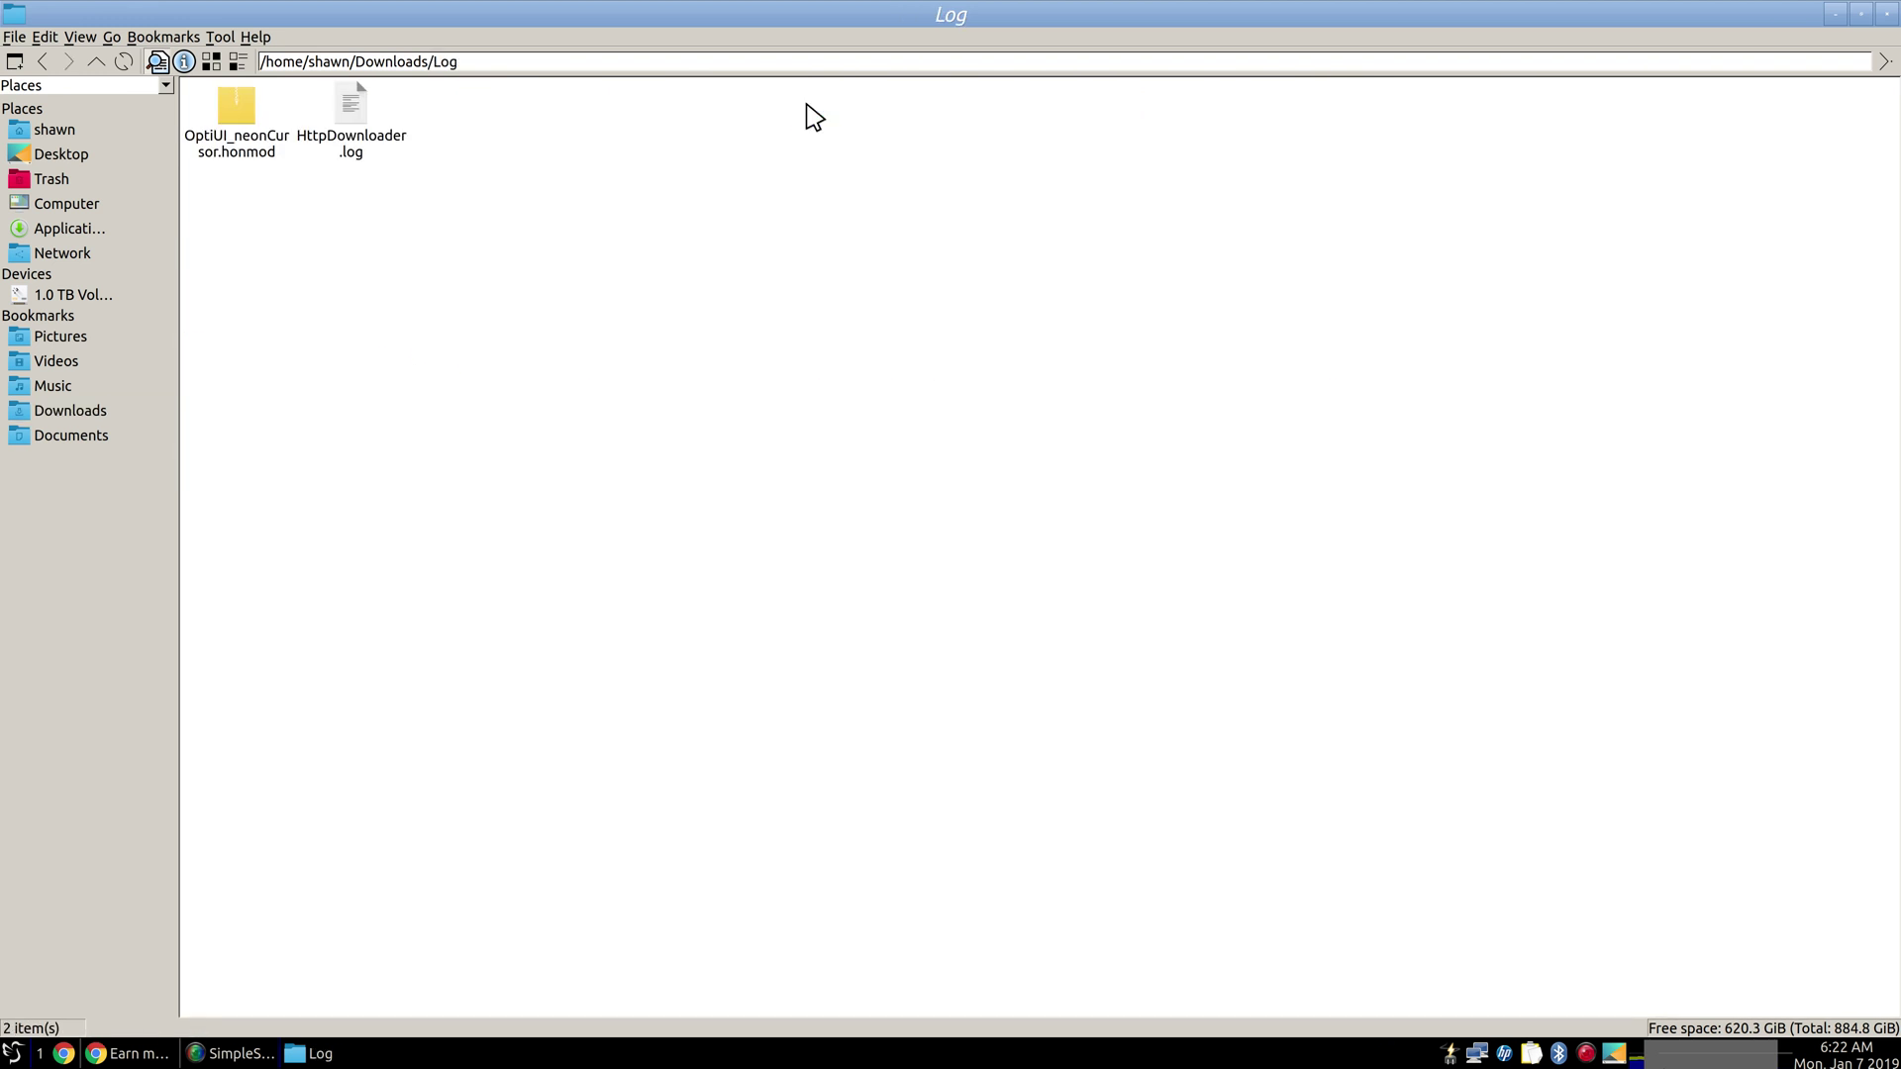
right_click(248, 120)
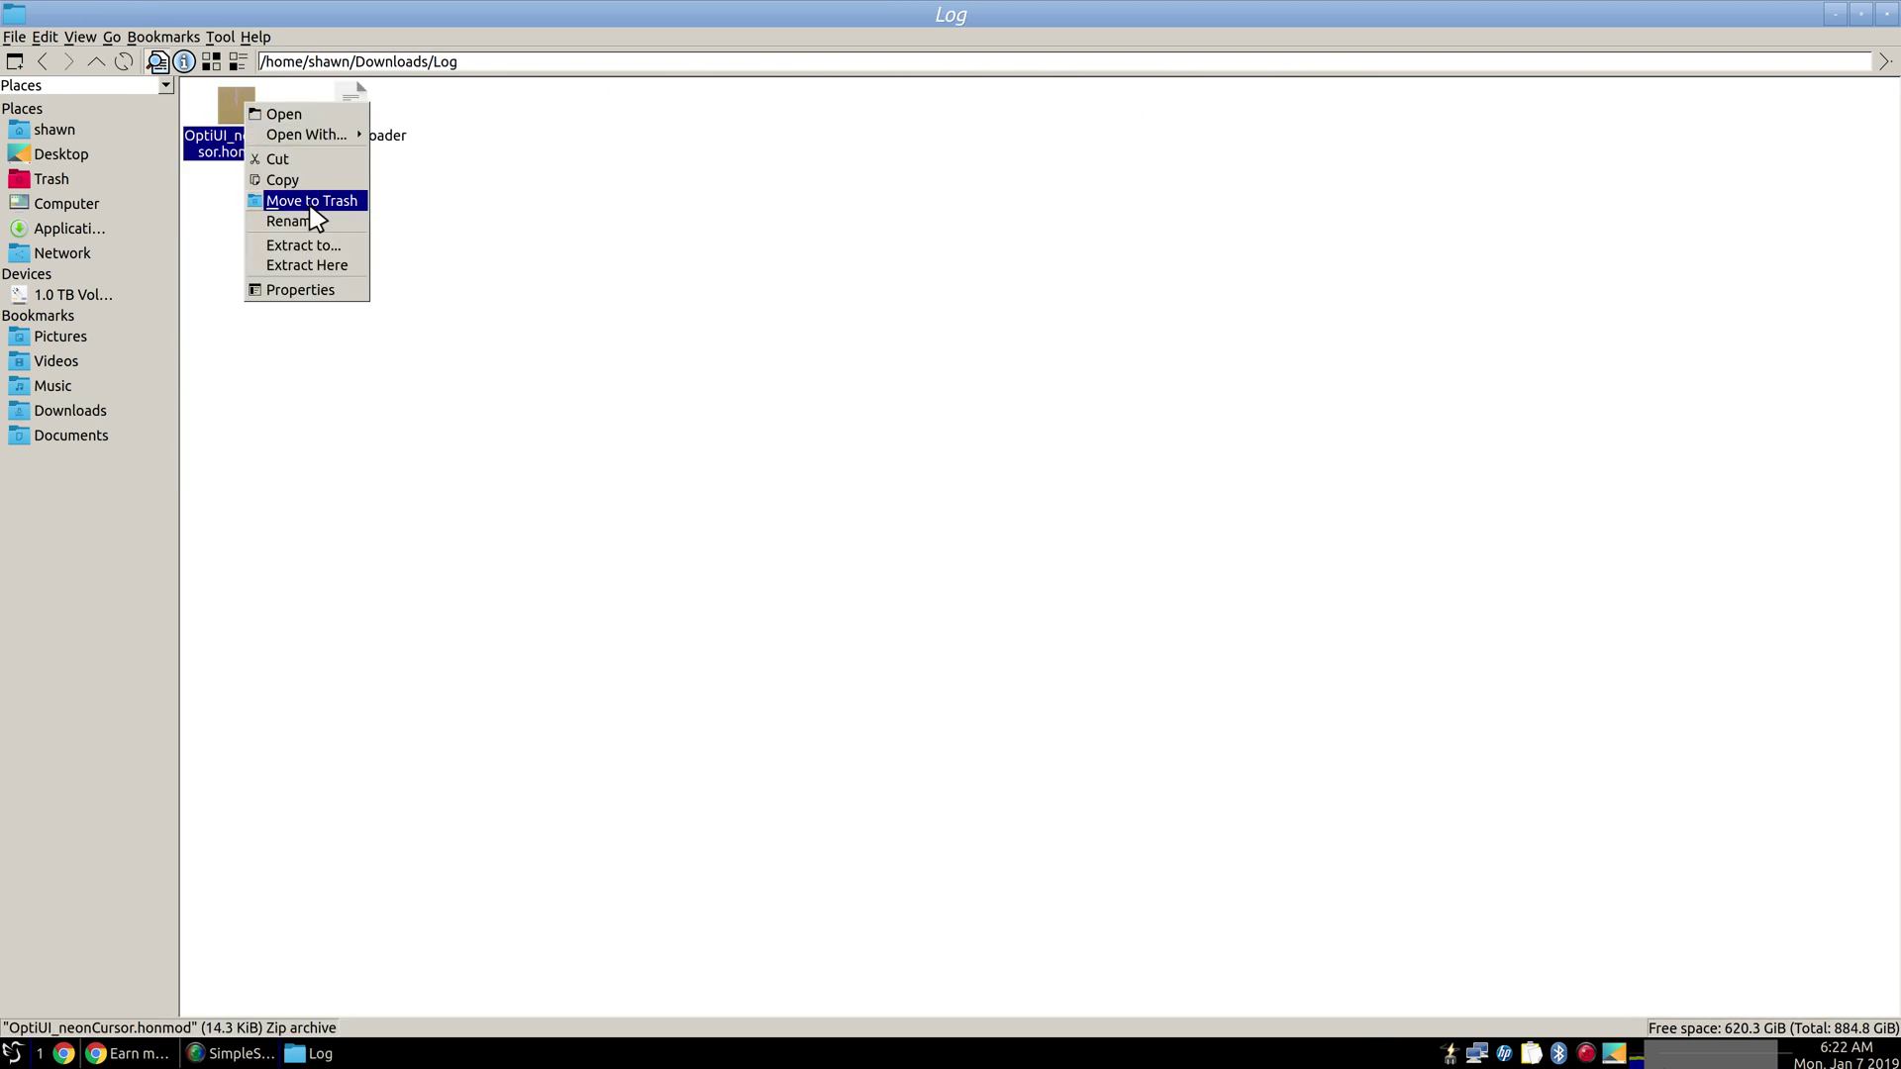
left_click(310, 270)
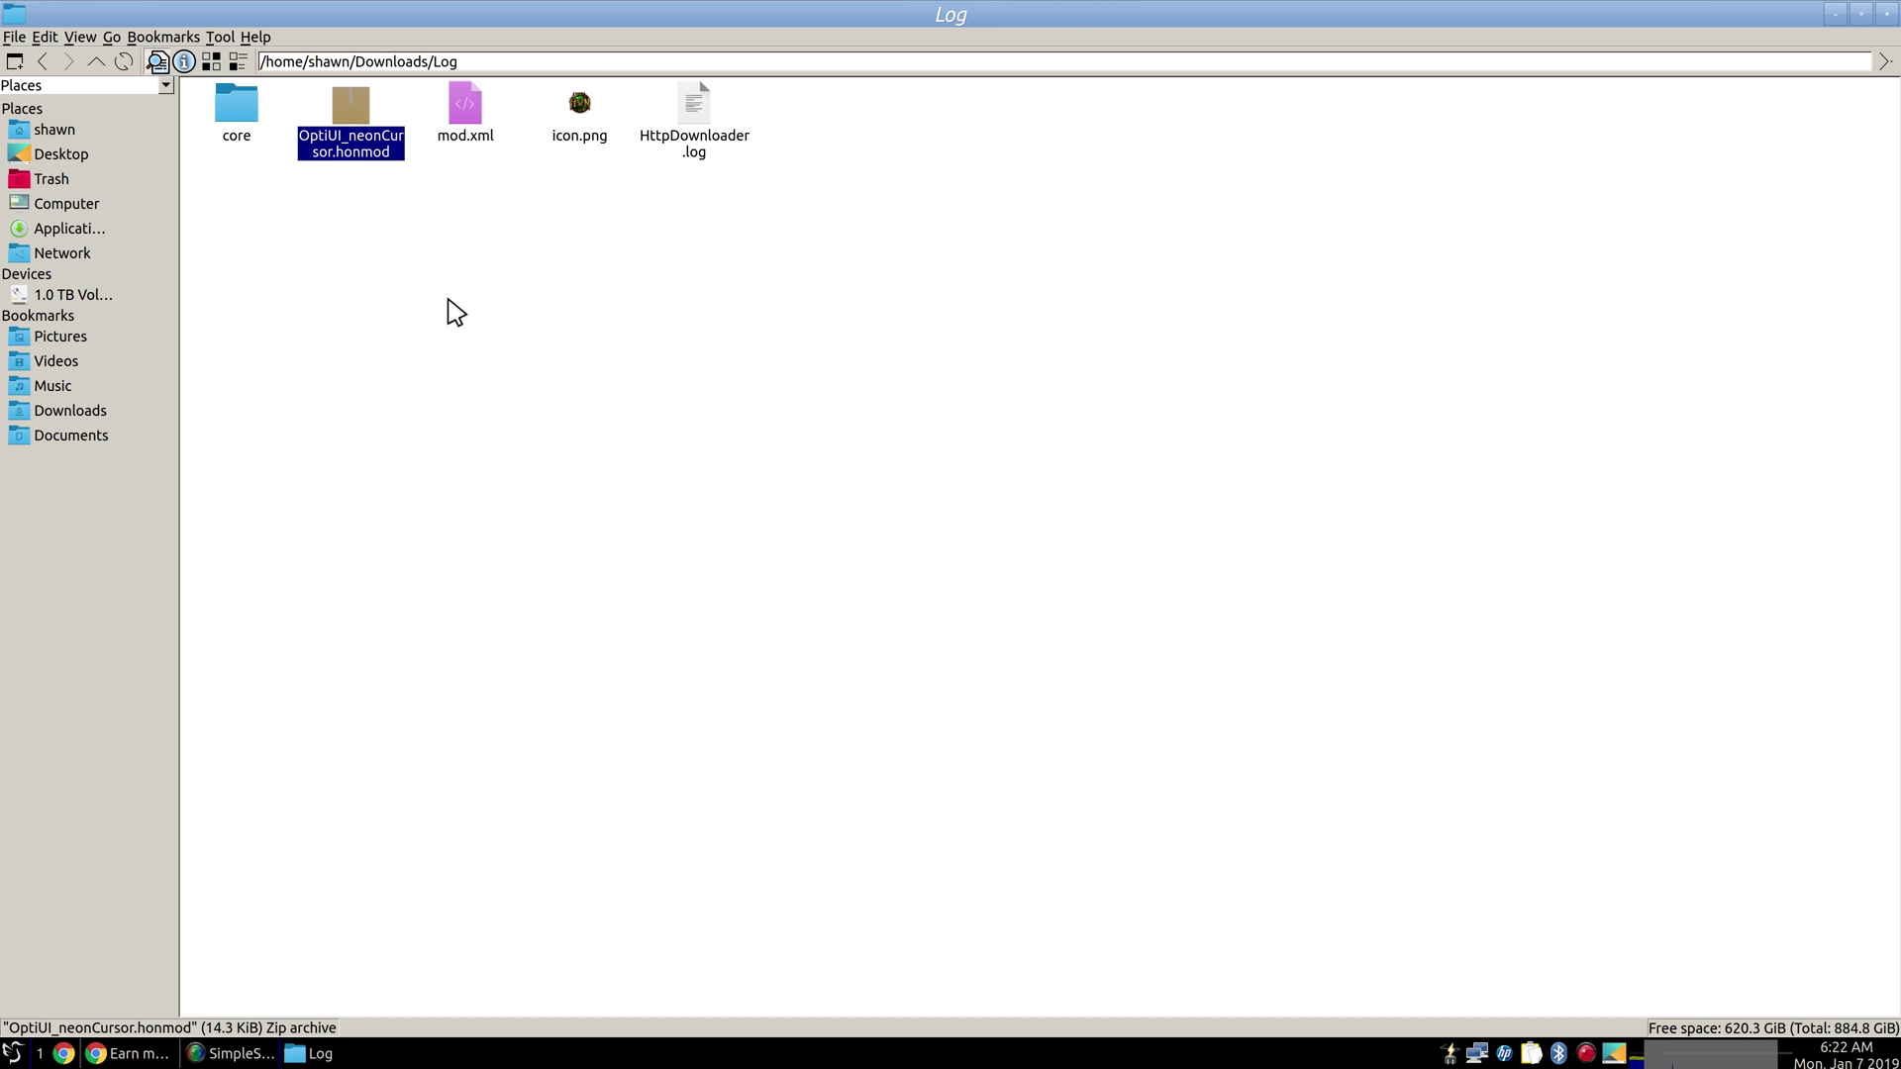
Open the HoN/game folder of the home directory in a second file manager tab, keeping the Log folder open
left_click(14, 61)
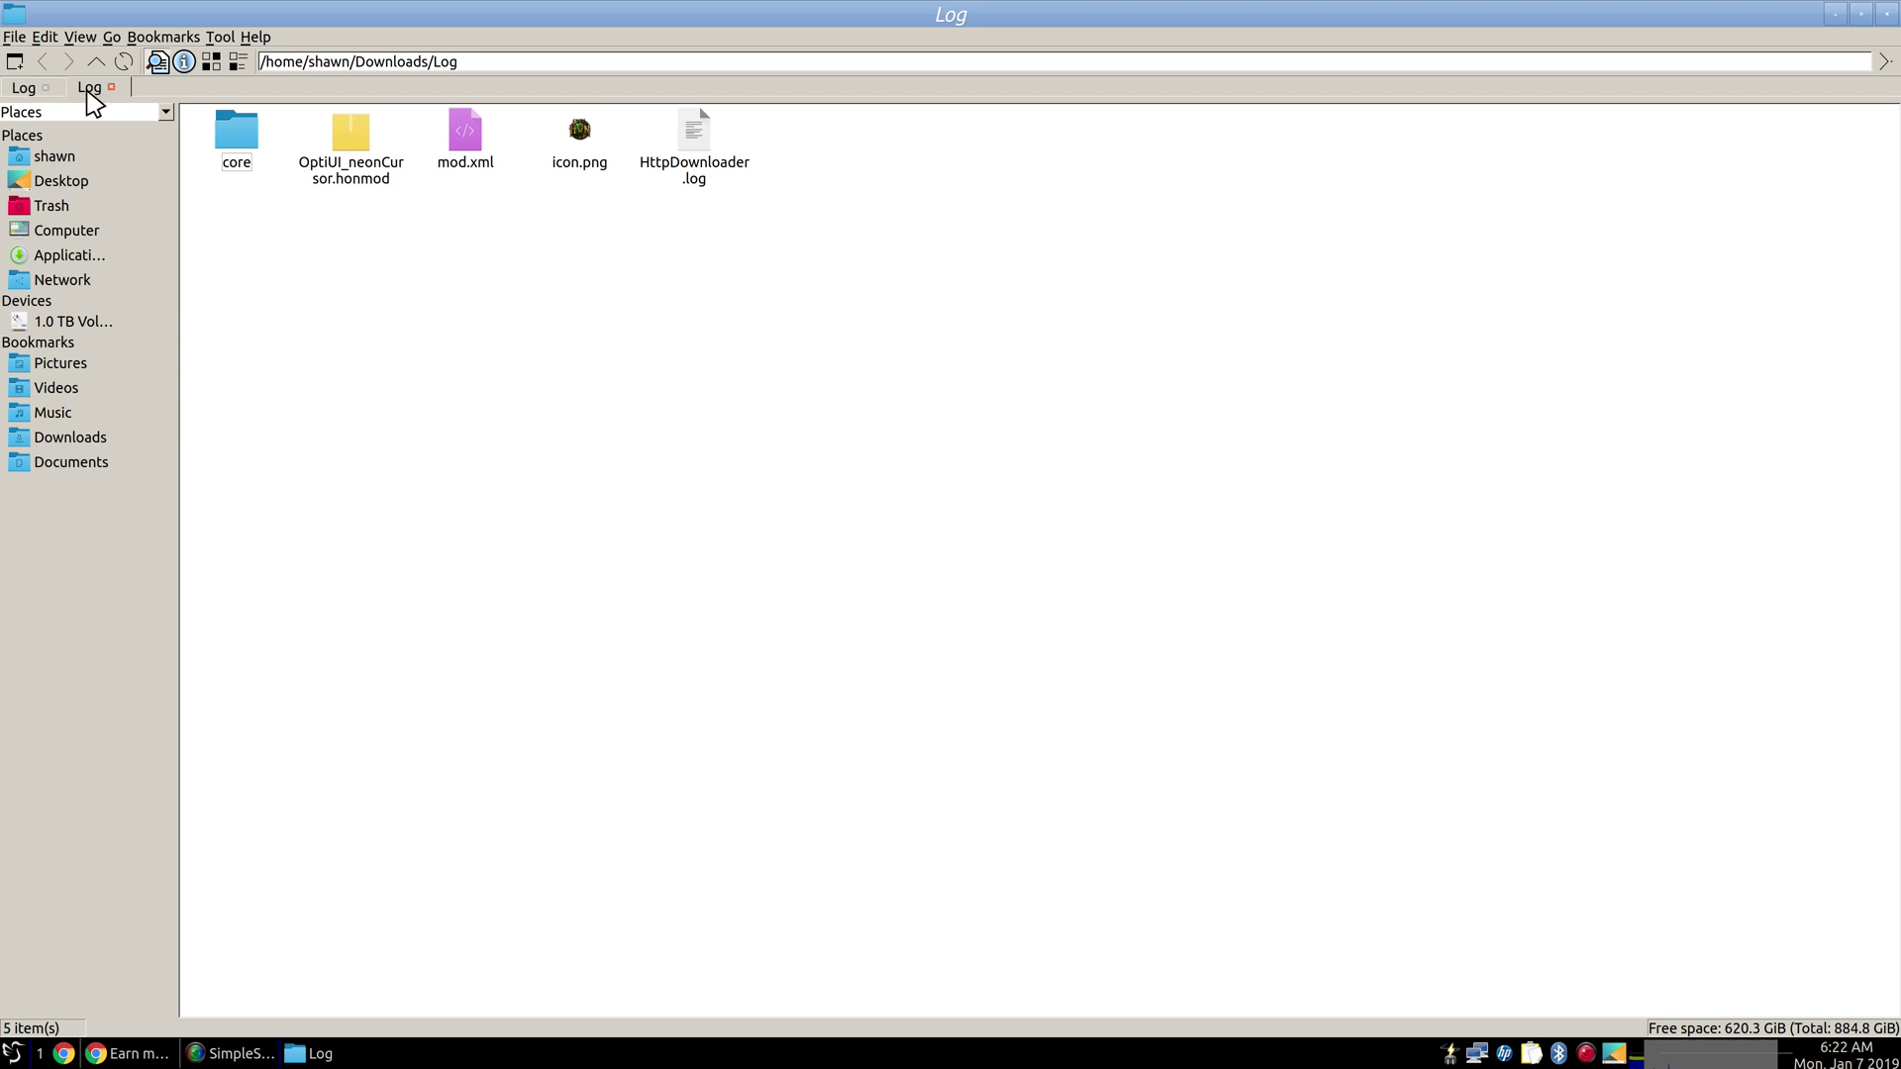
left_click(45, 87)
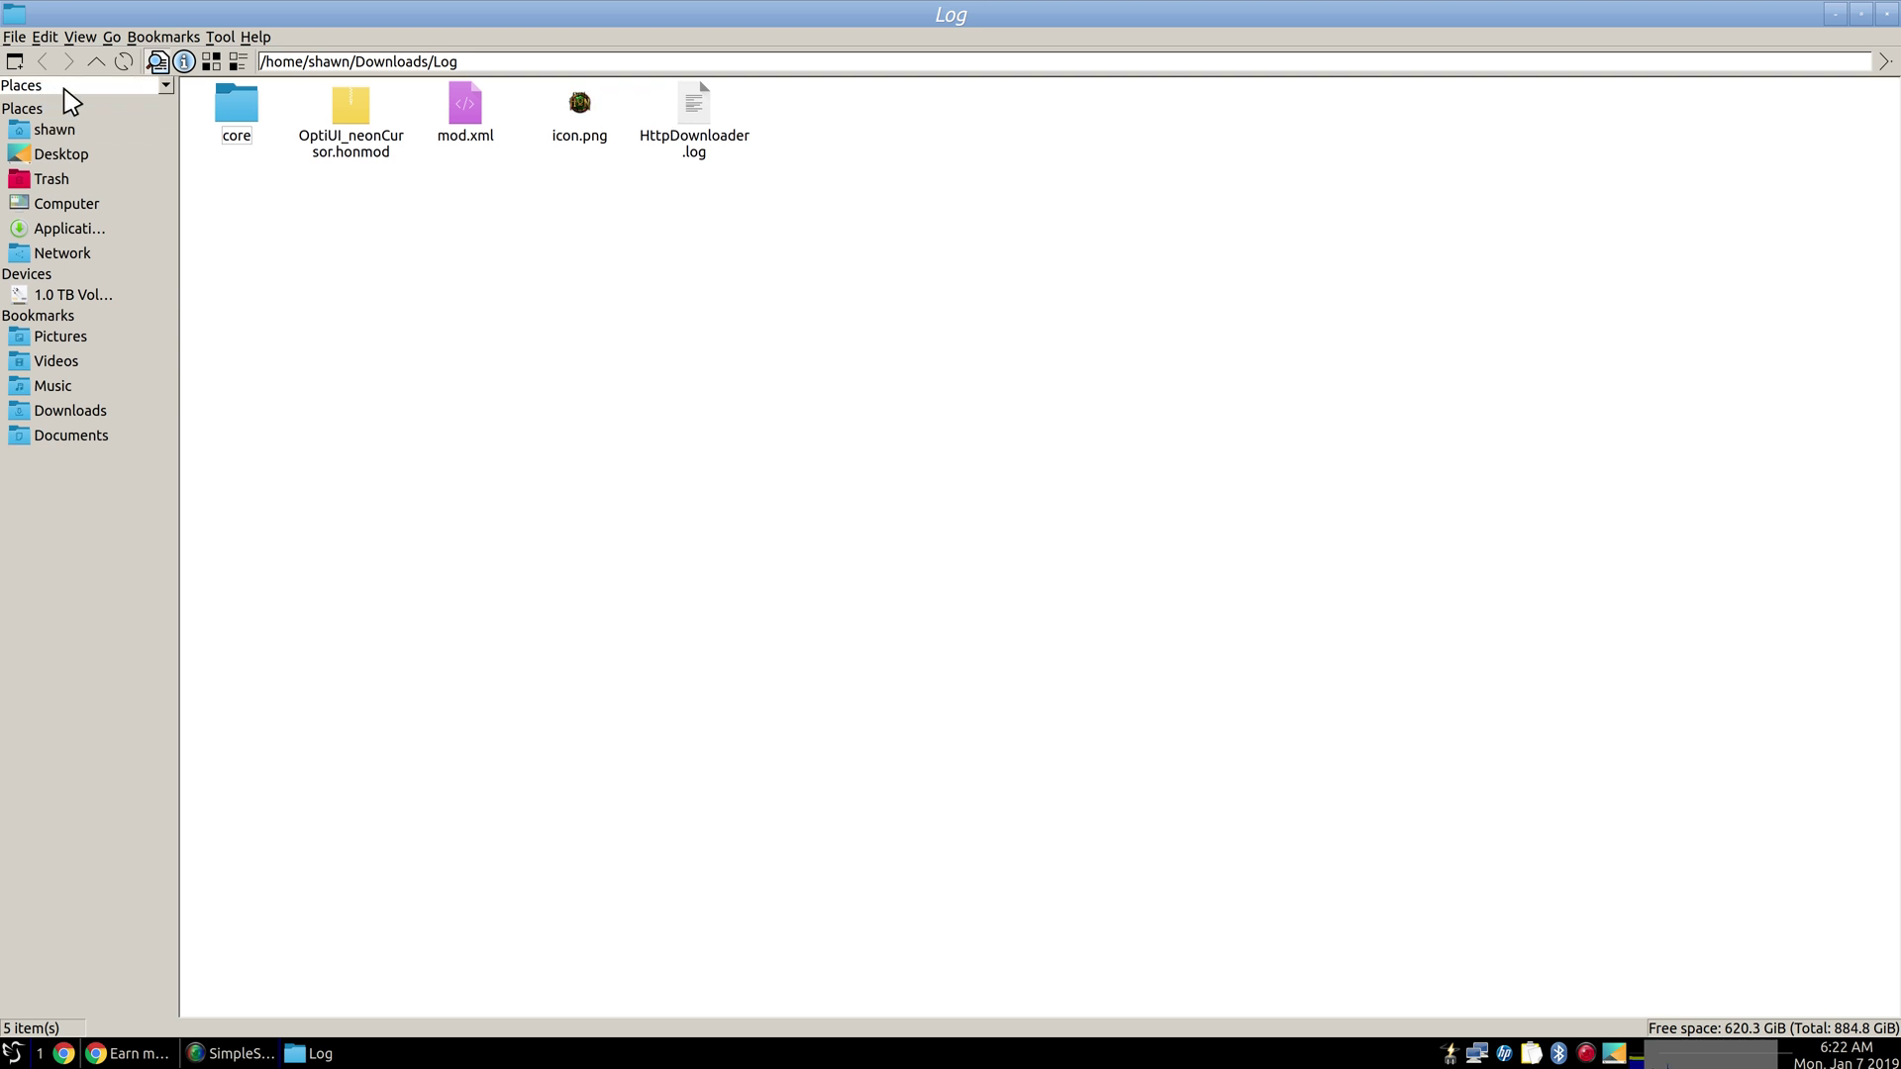
left_click(15, 61)
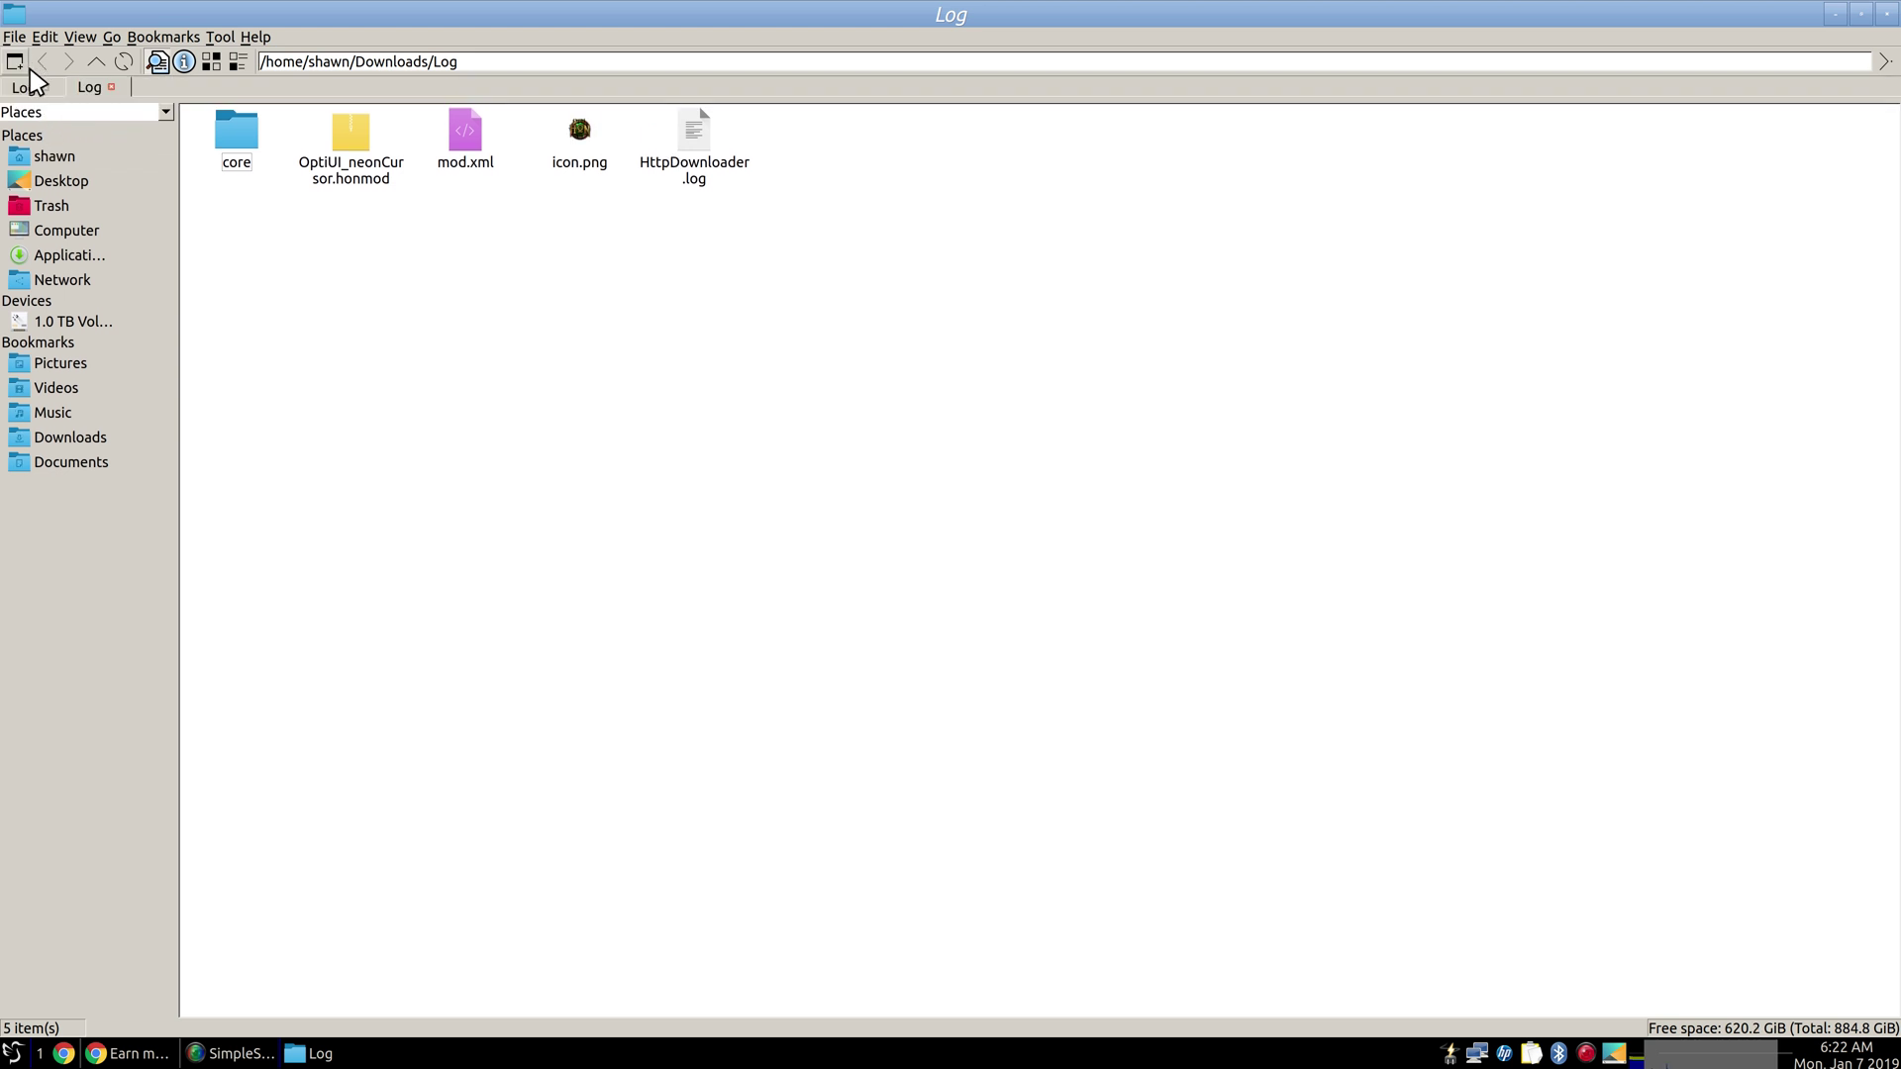
left_click(71, 151)
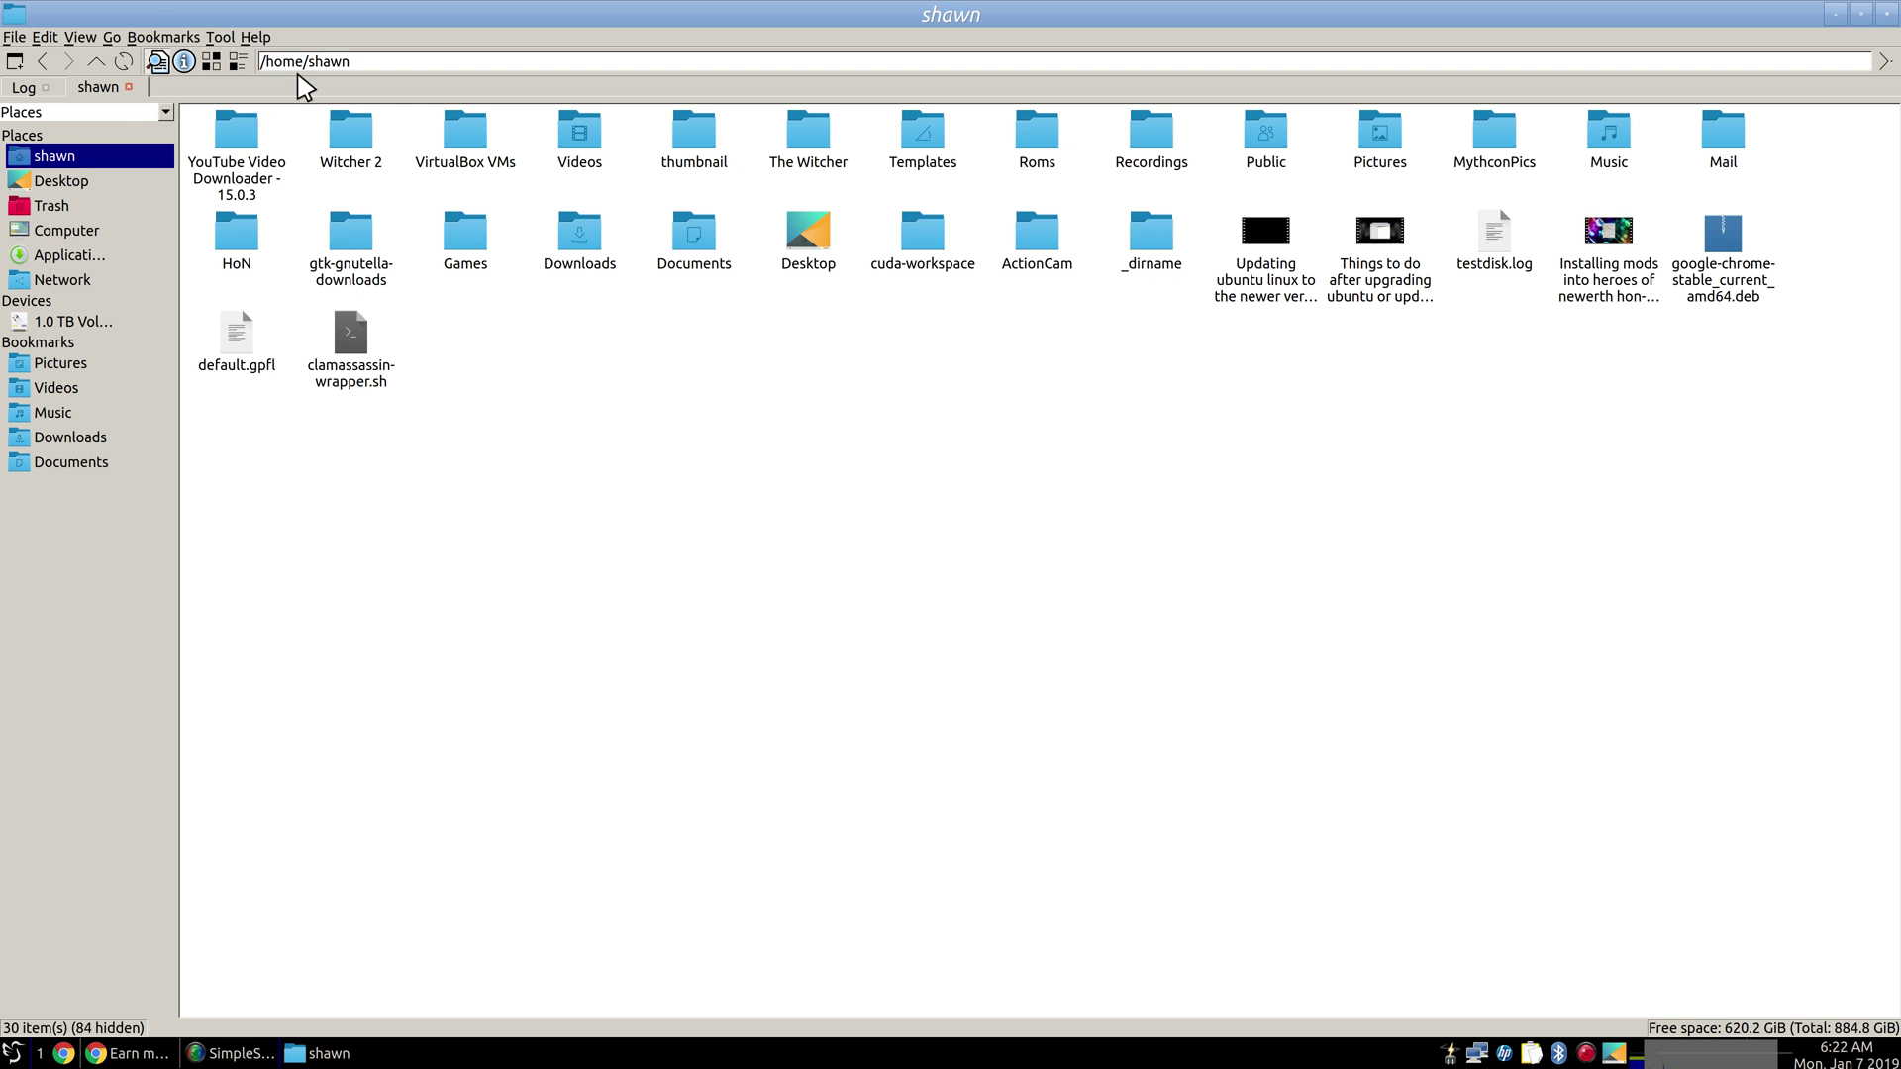
double_click(237, 238)
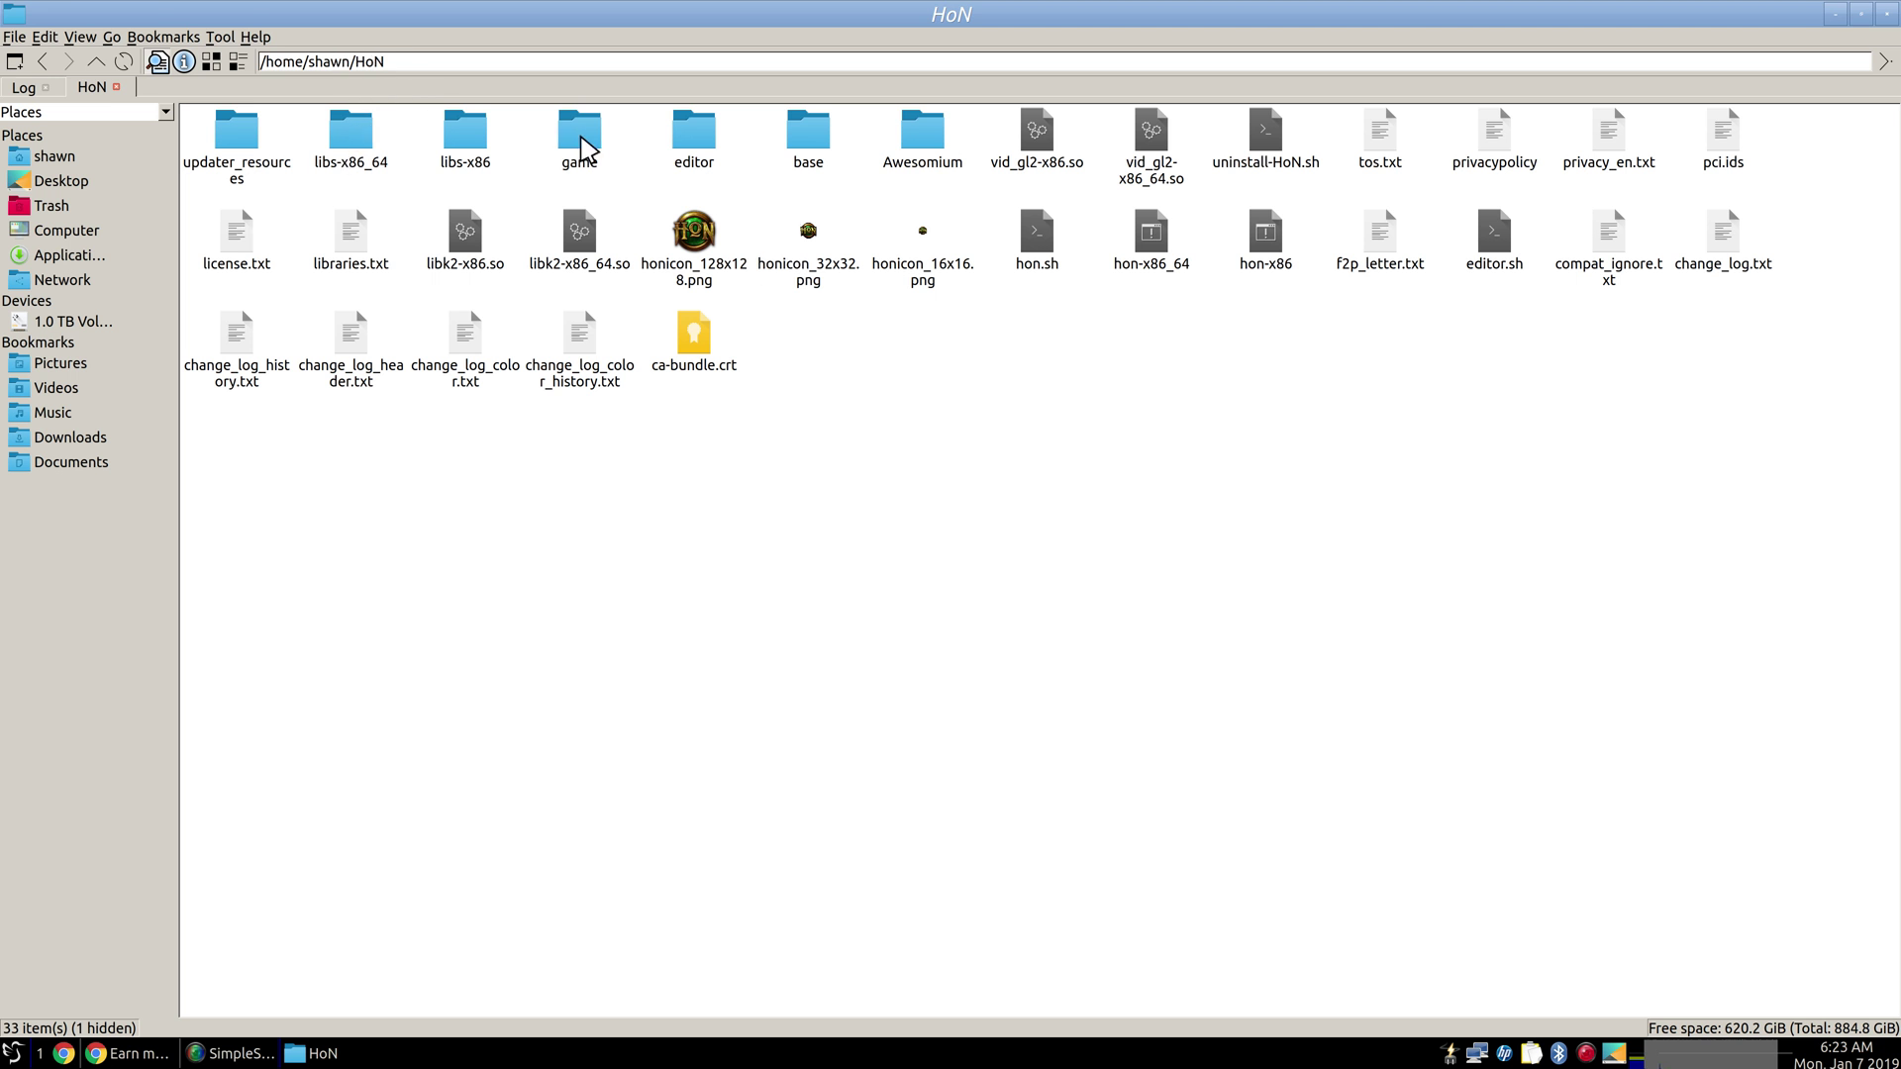
double_click(582, 144)
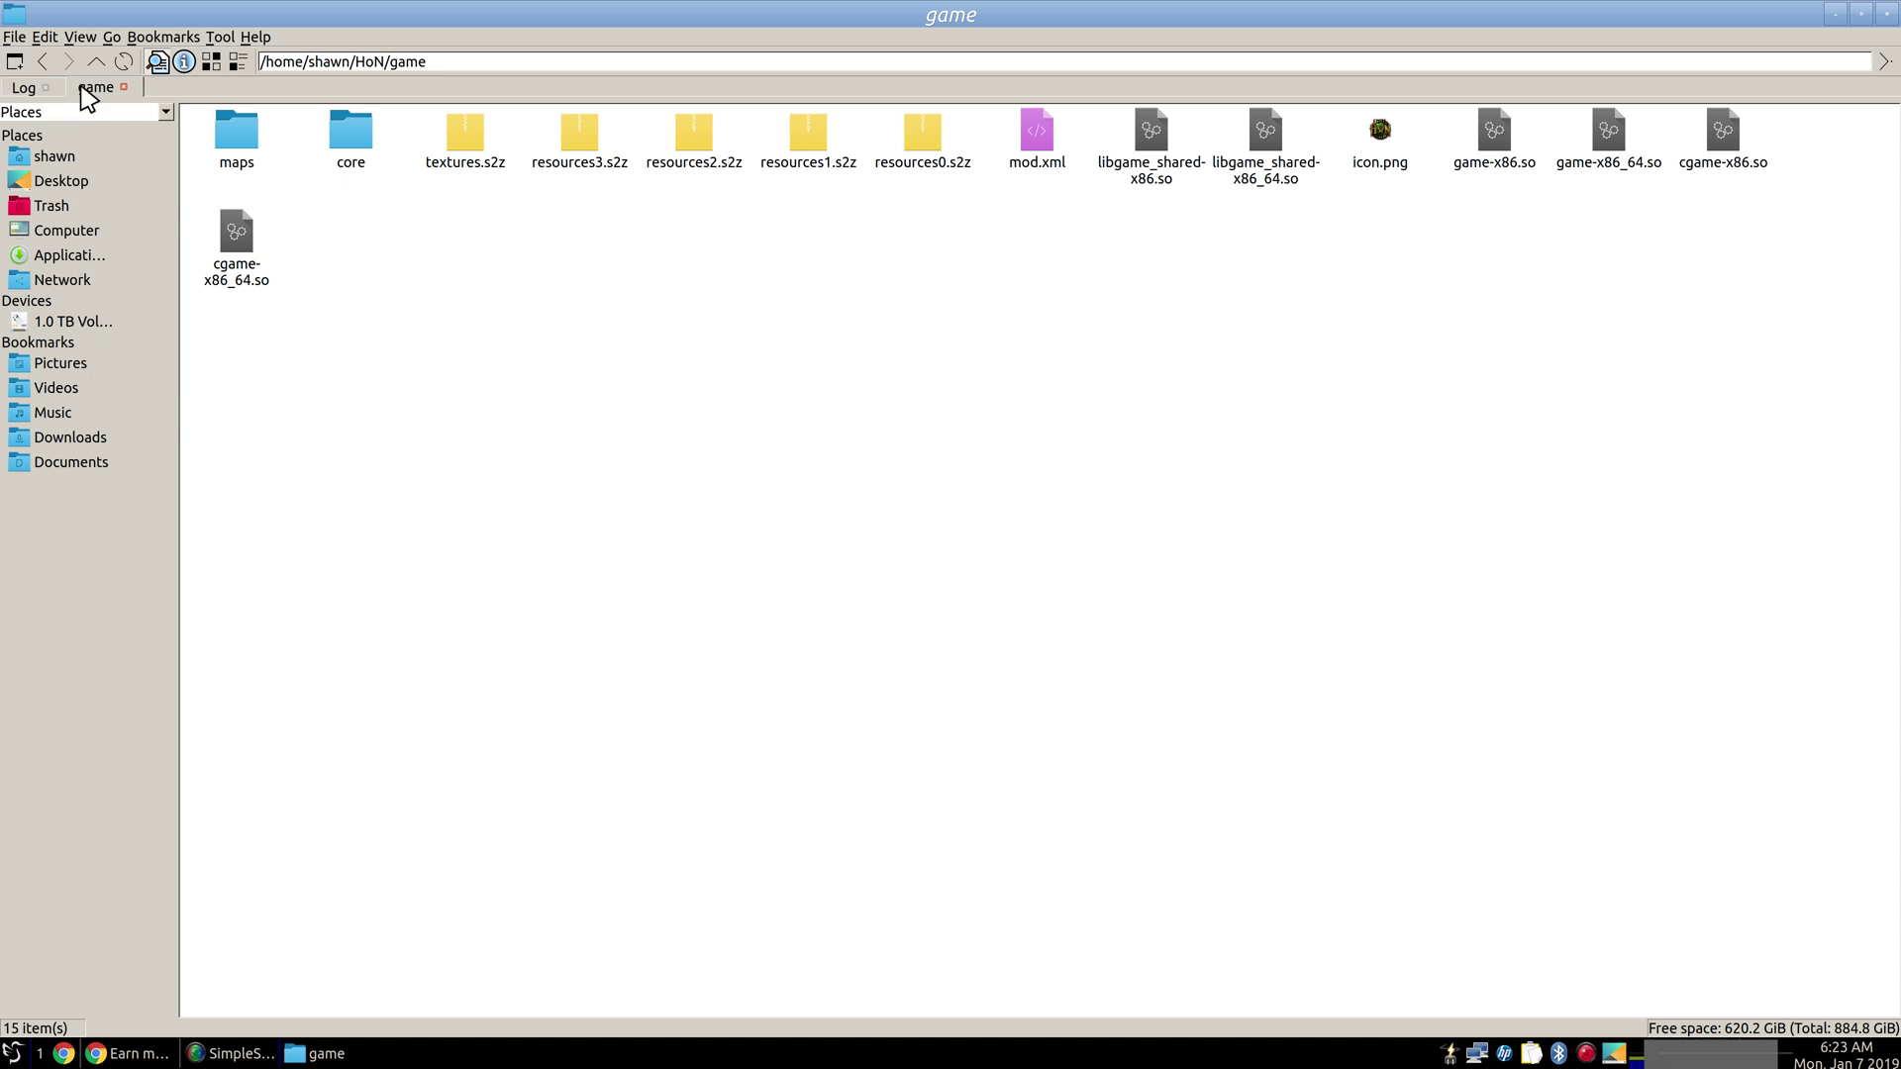
Compare the extracted mod files in Log with the contents of HoN/game and its core subfolder
left_click(24, 91)
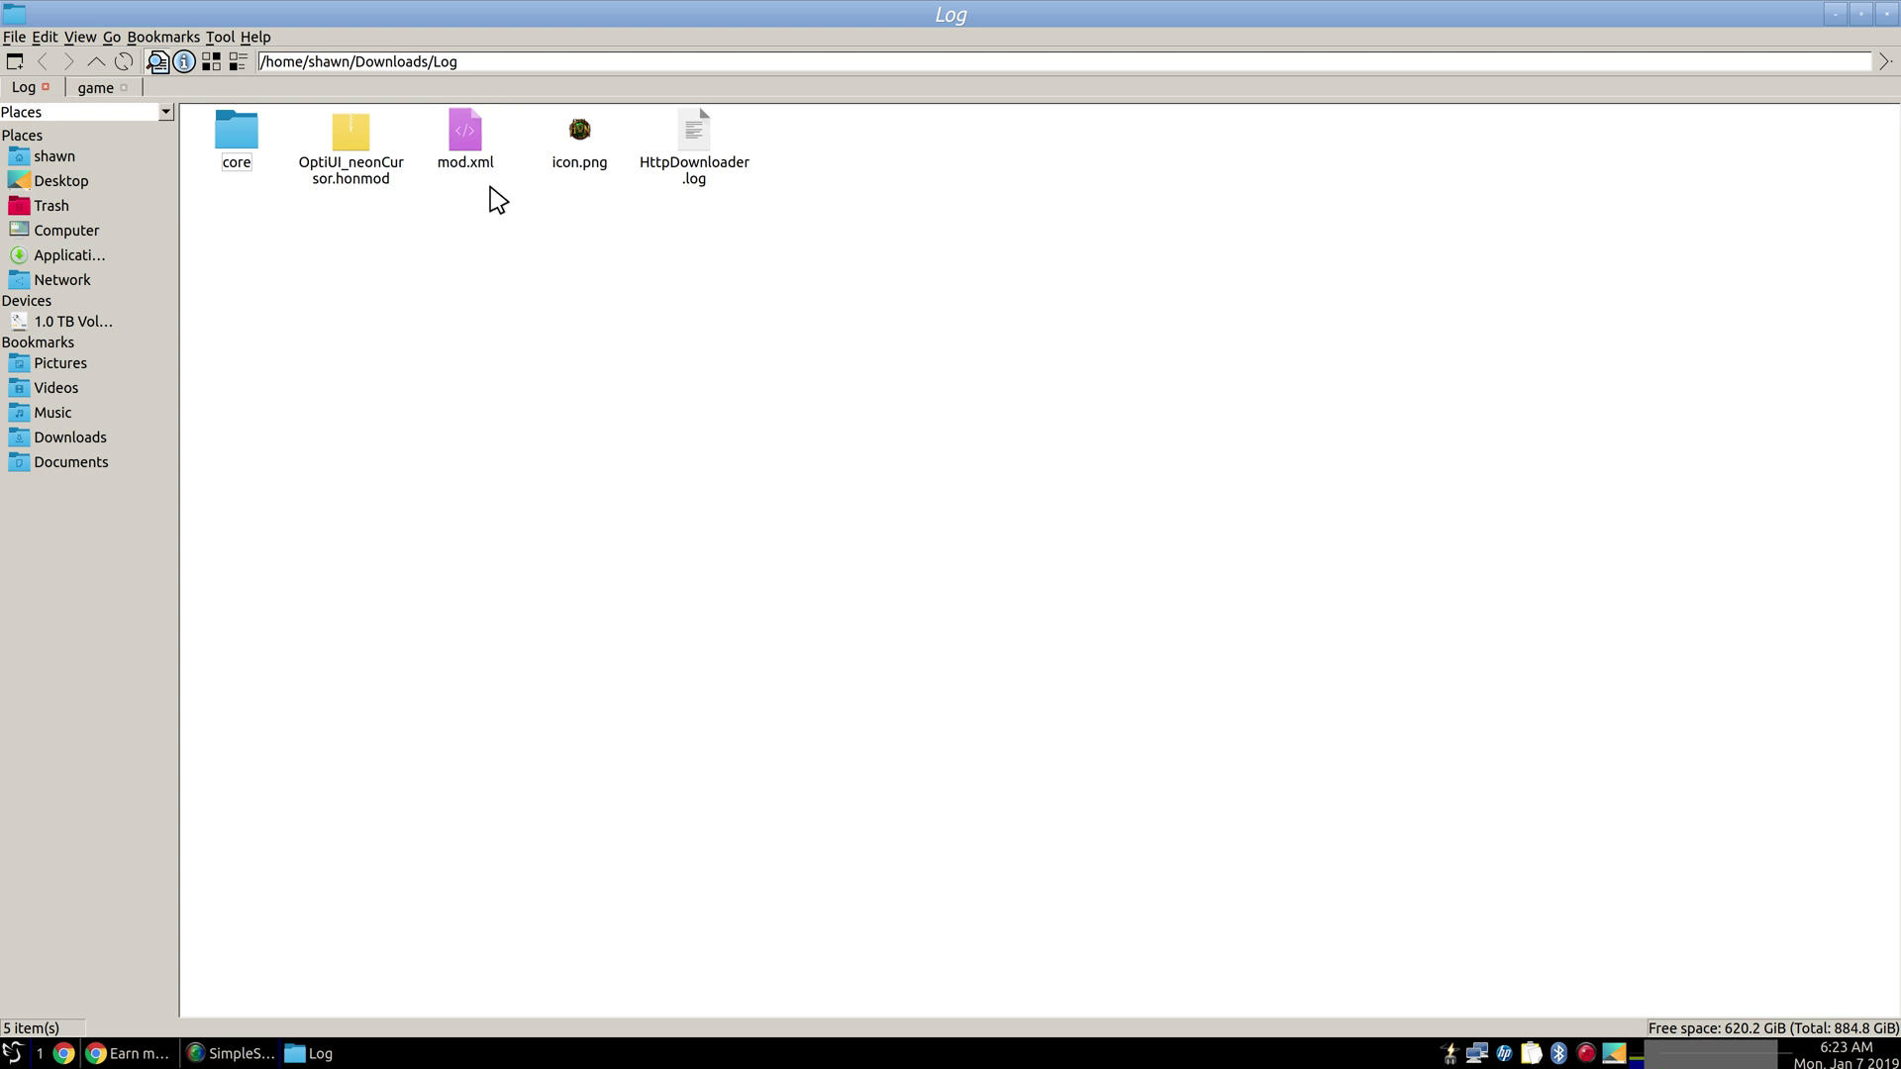
left_click(98, 89)
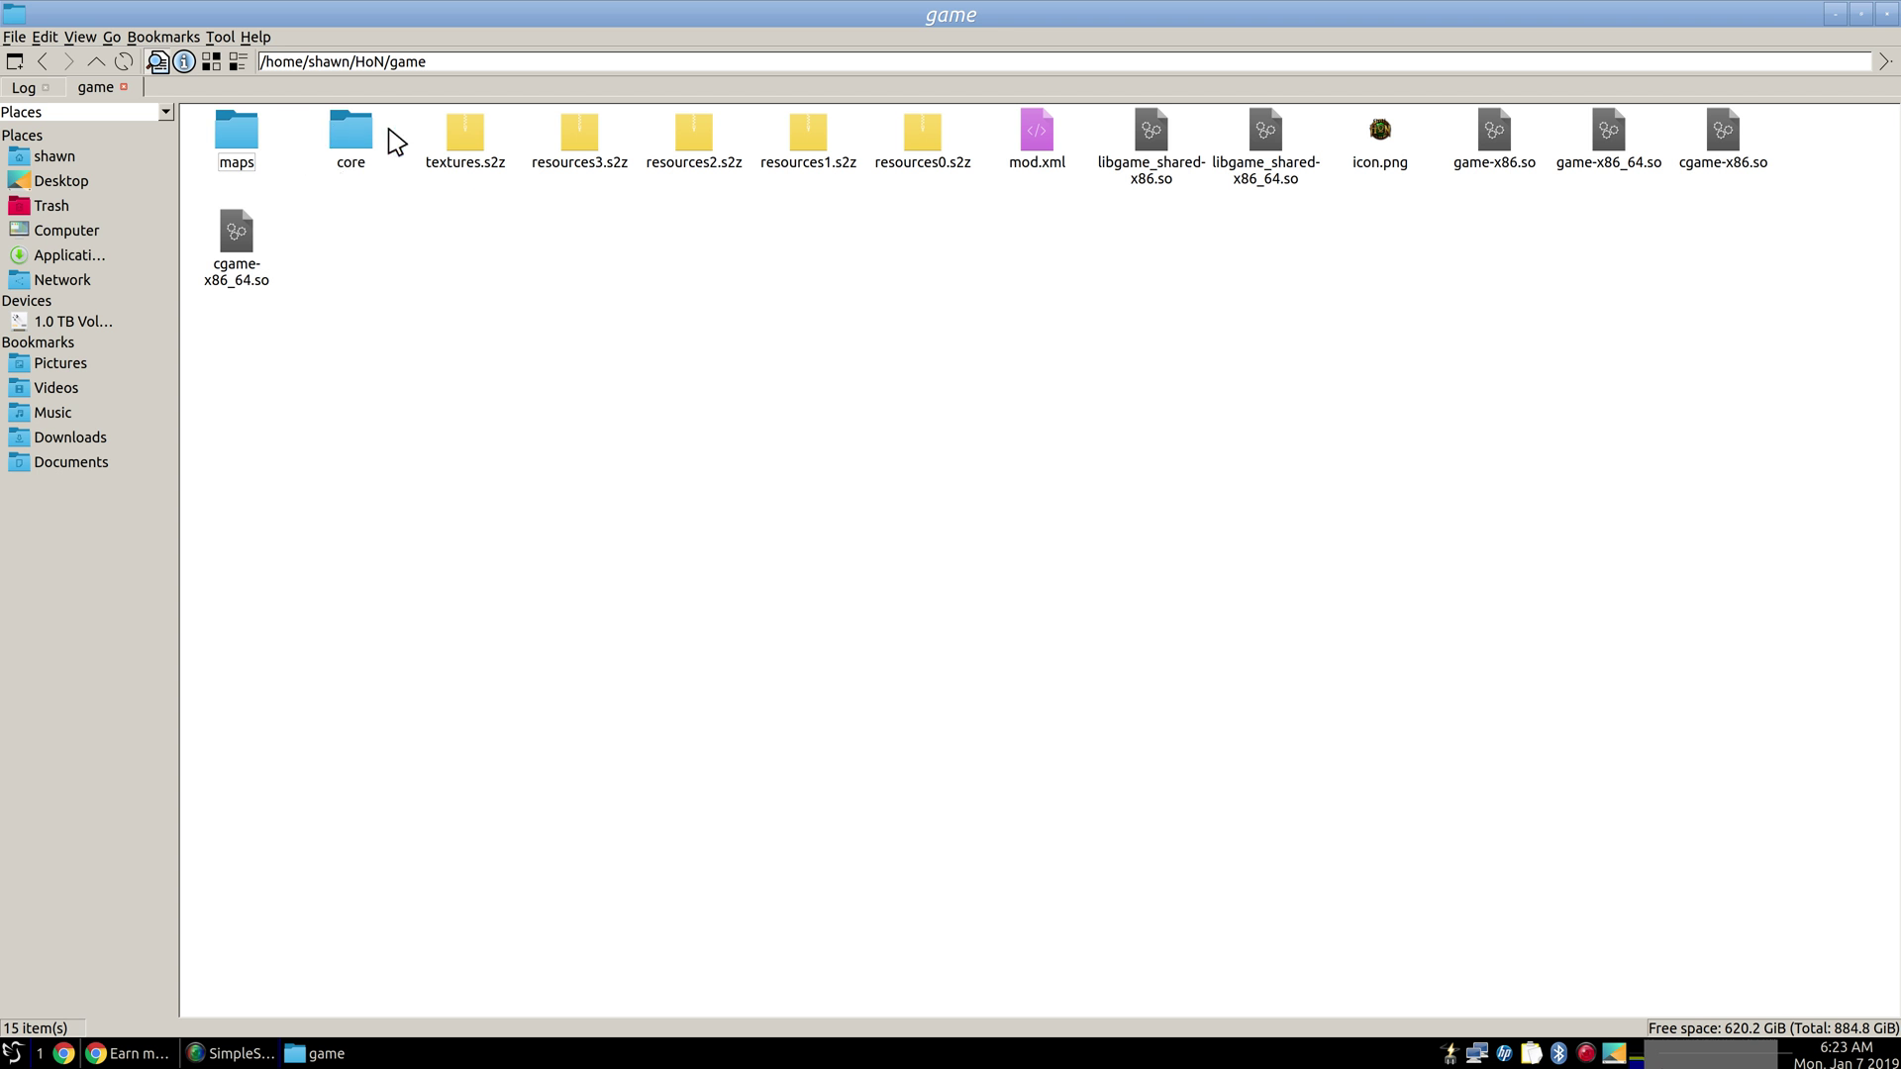
double_click(366, 148)
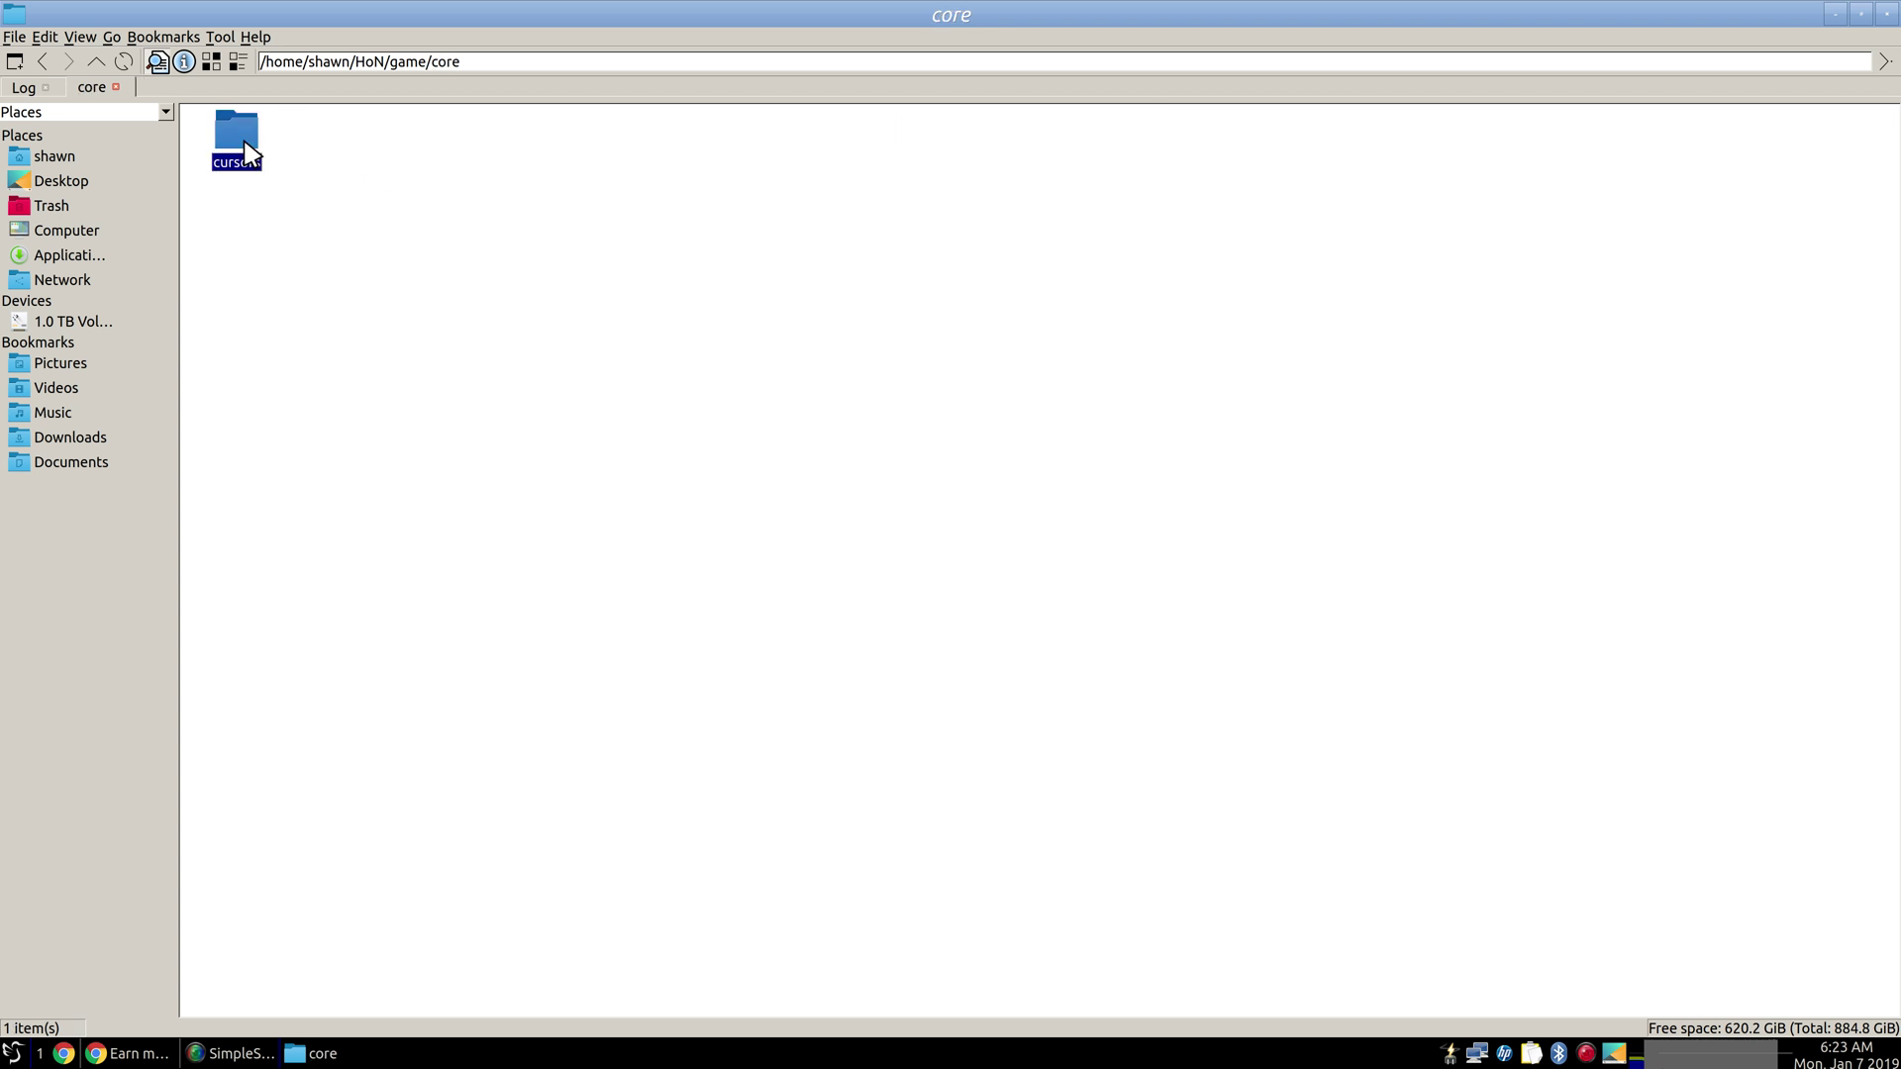
left_click(43, 62)
left_click(46, 63)
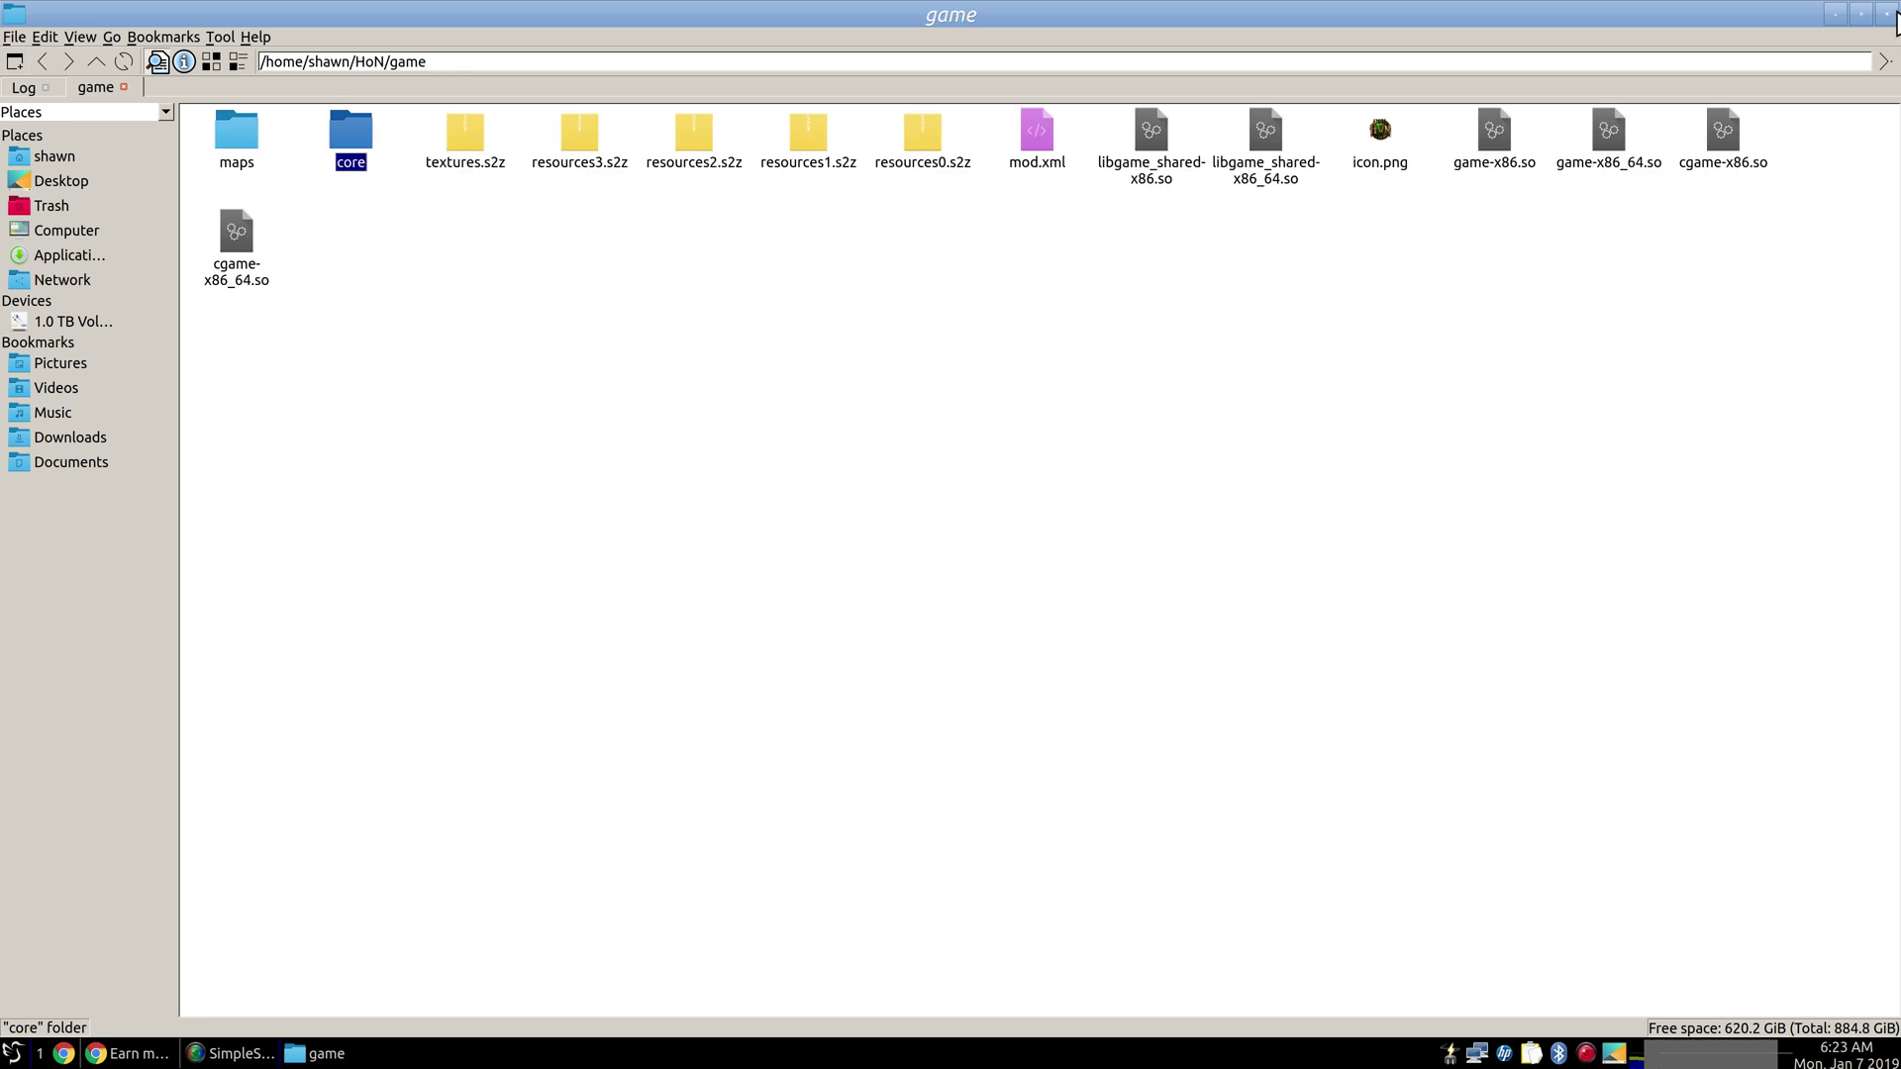
Close the file manager, minimize the browser, and launch Heroes of Newerth
left_click(1889, 15)
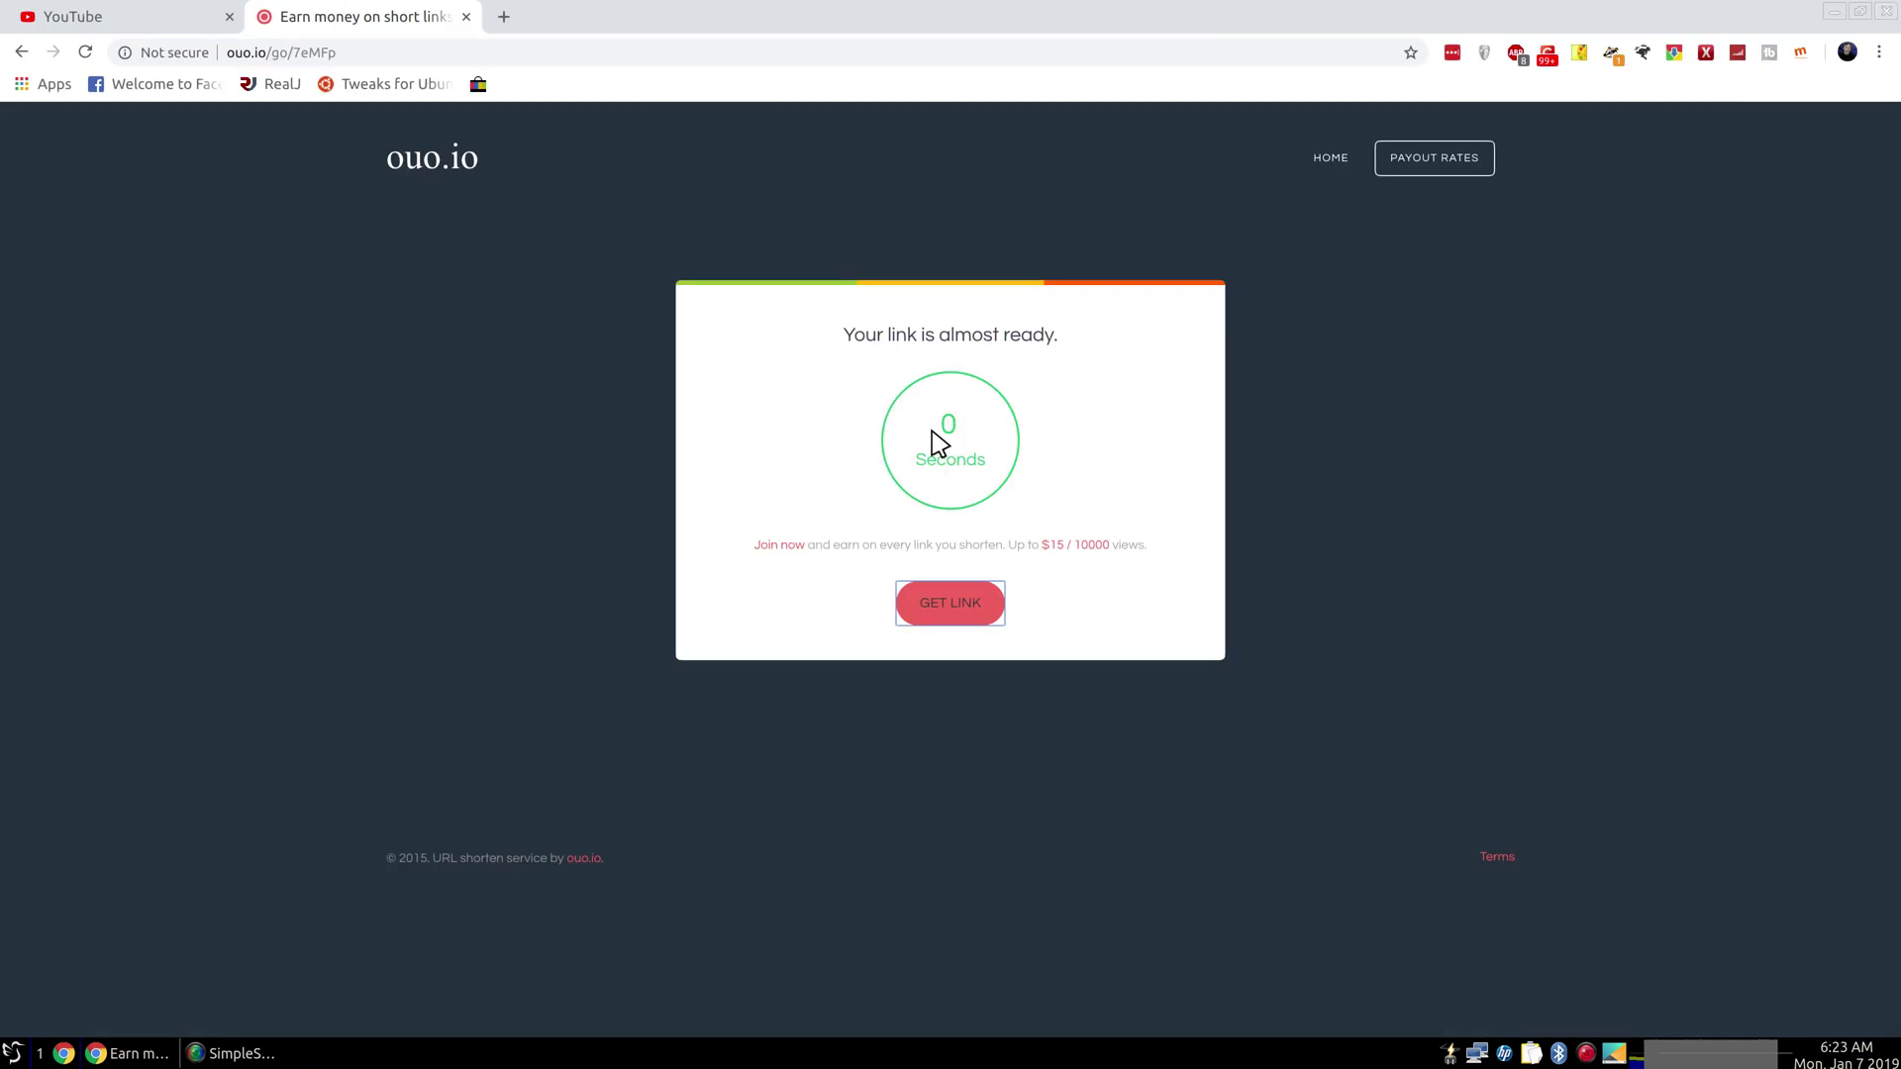
left_click(1833, 12)
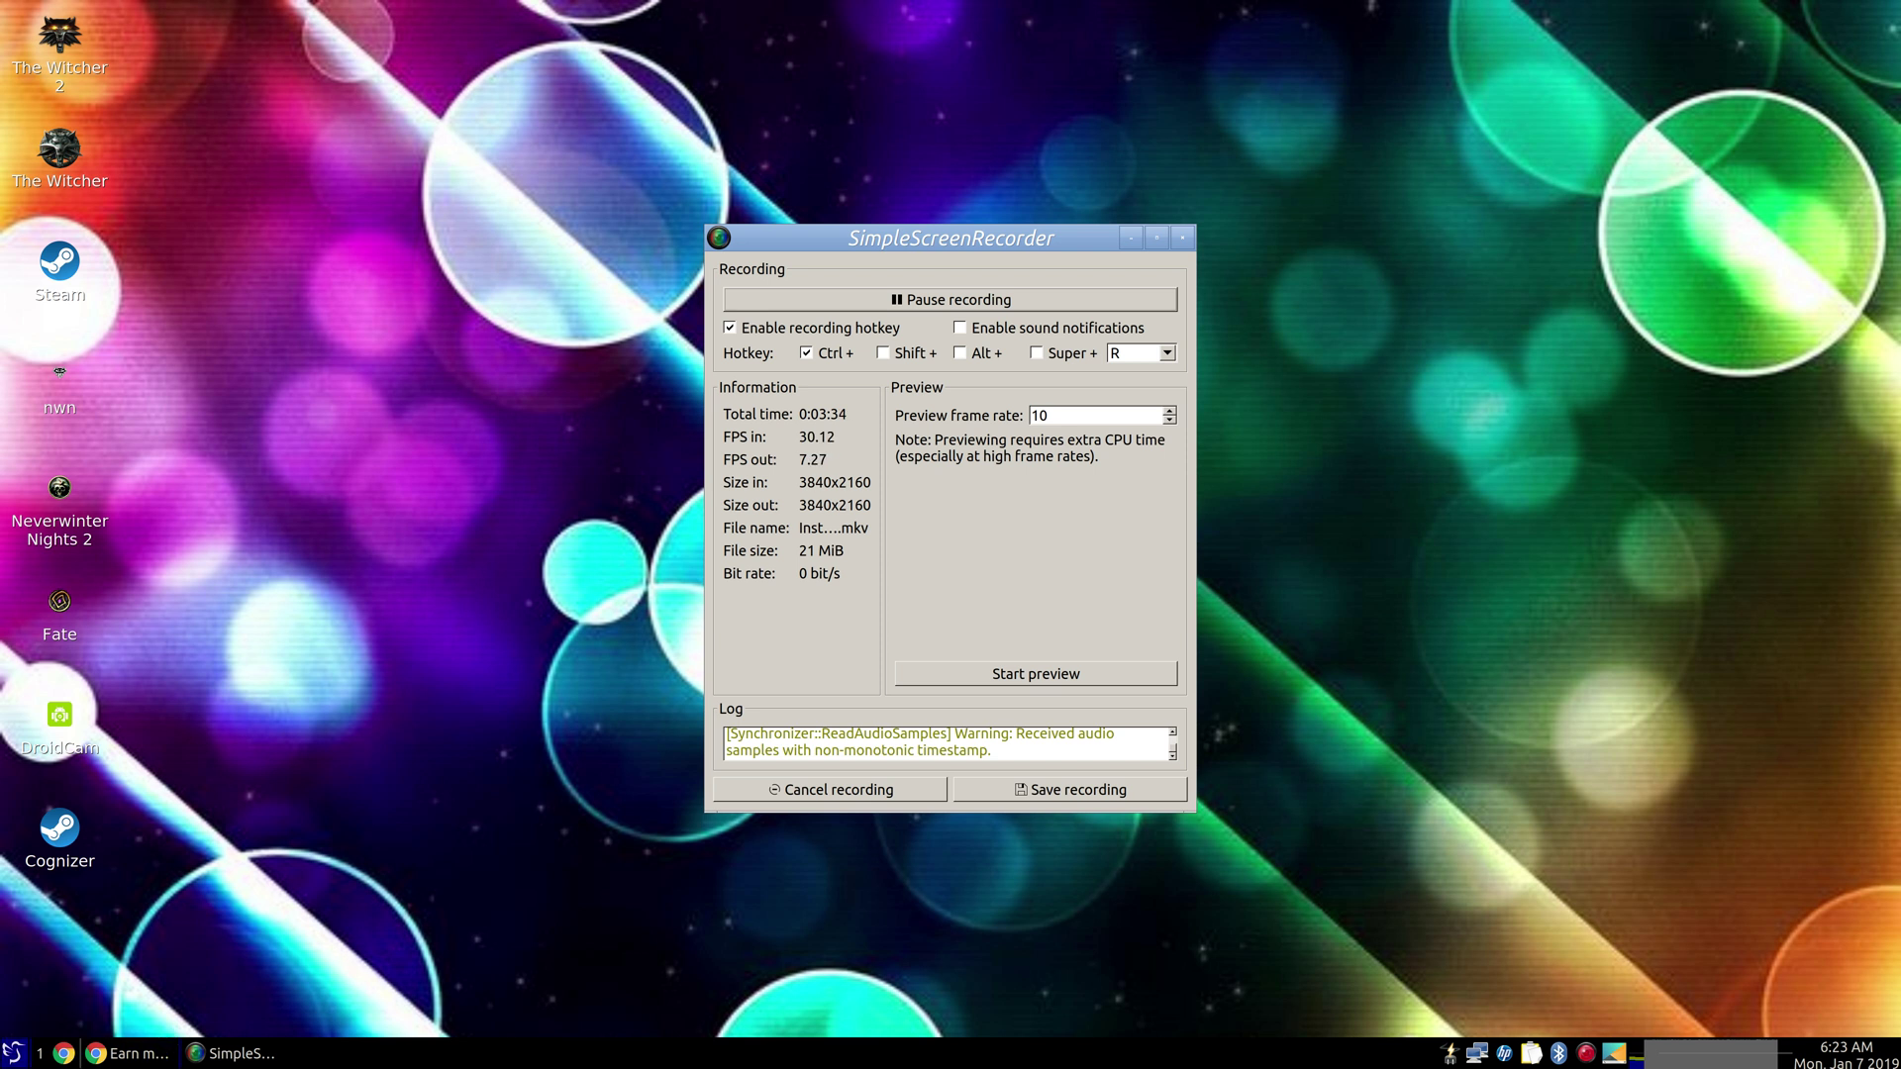
left_click(13, 1052)
mouse_move(87, 713)
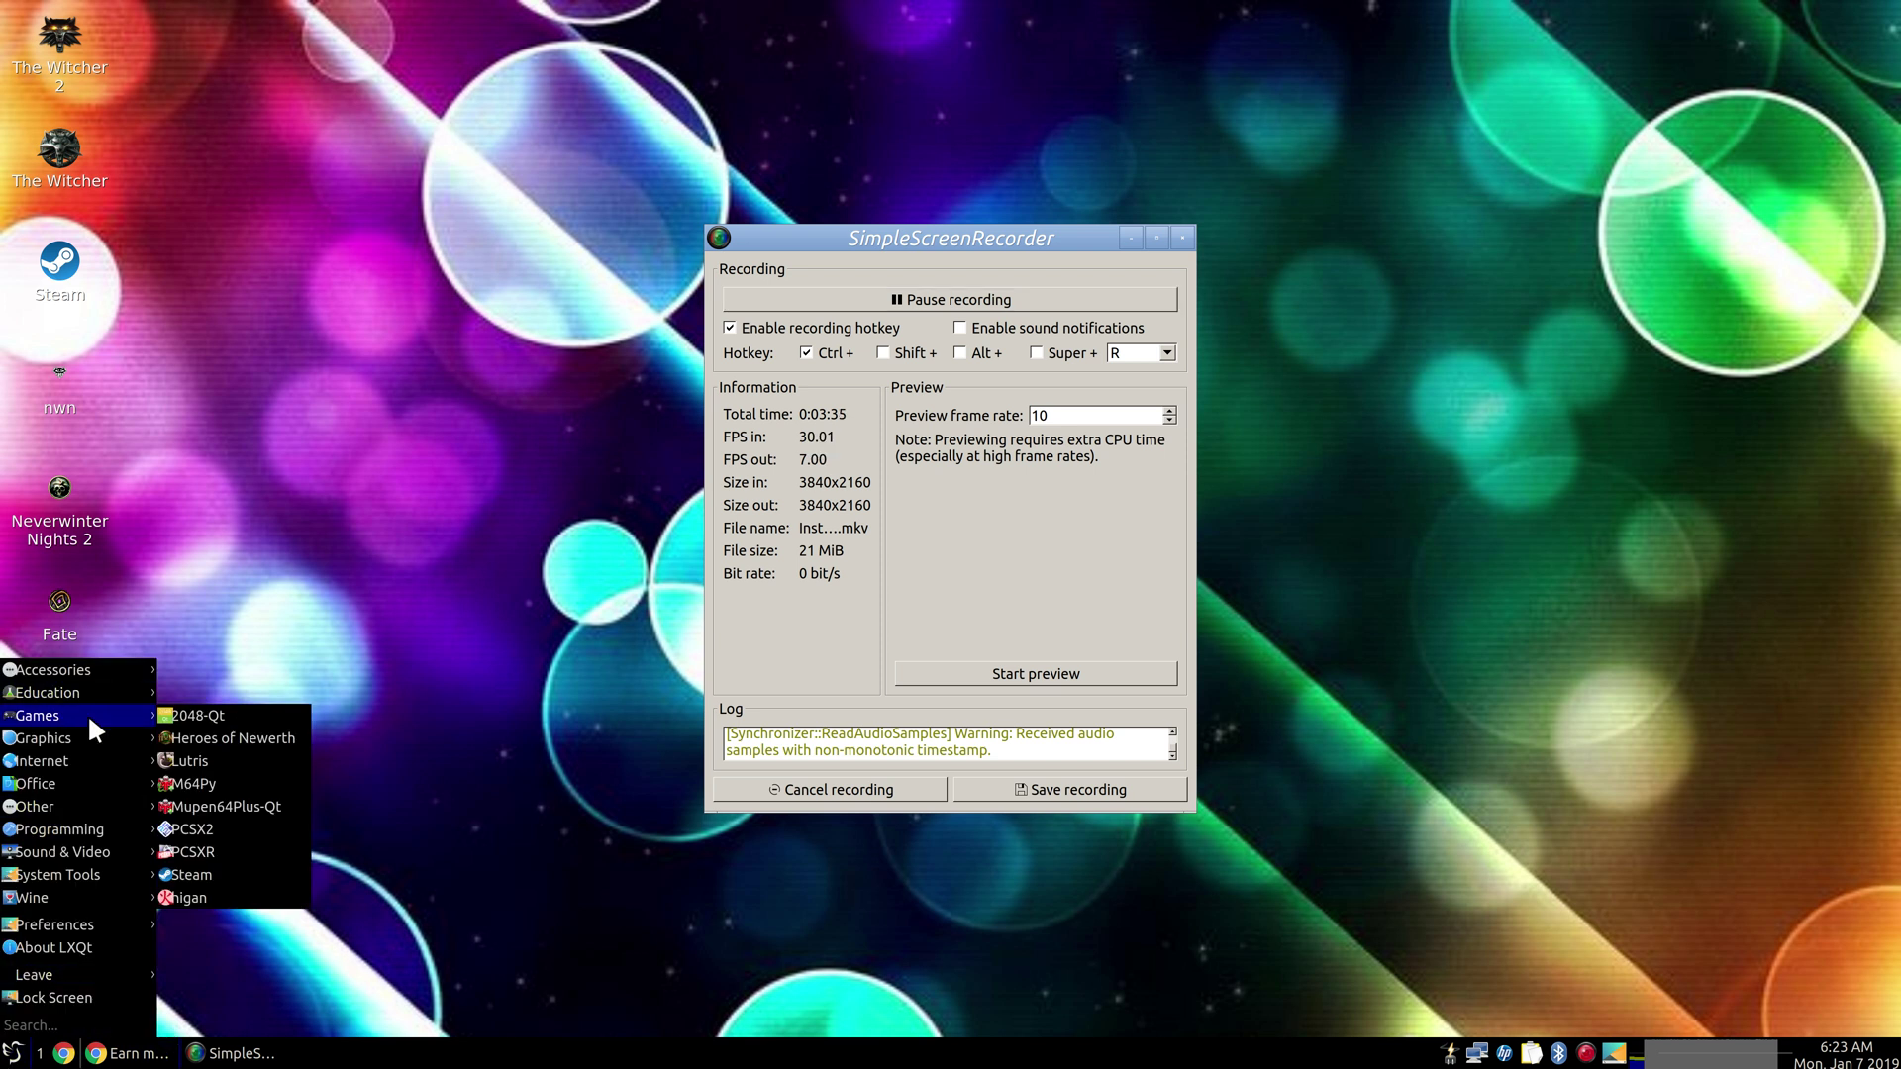
left_click(176, 732)
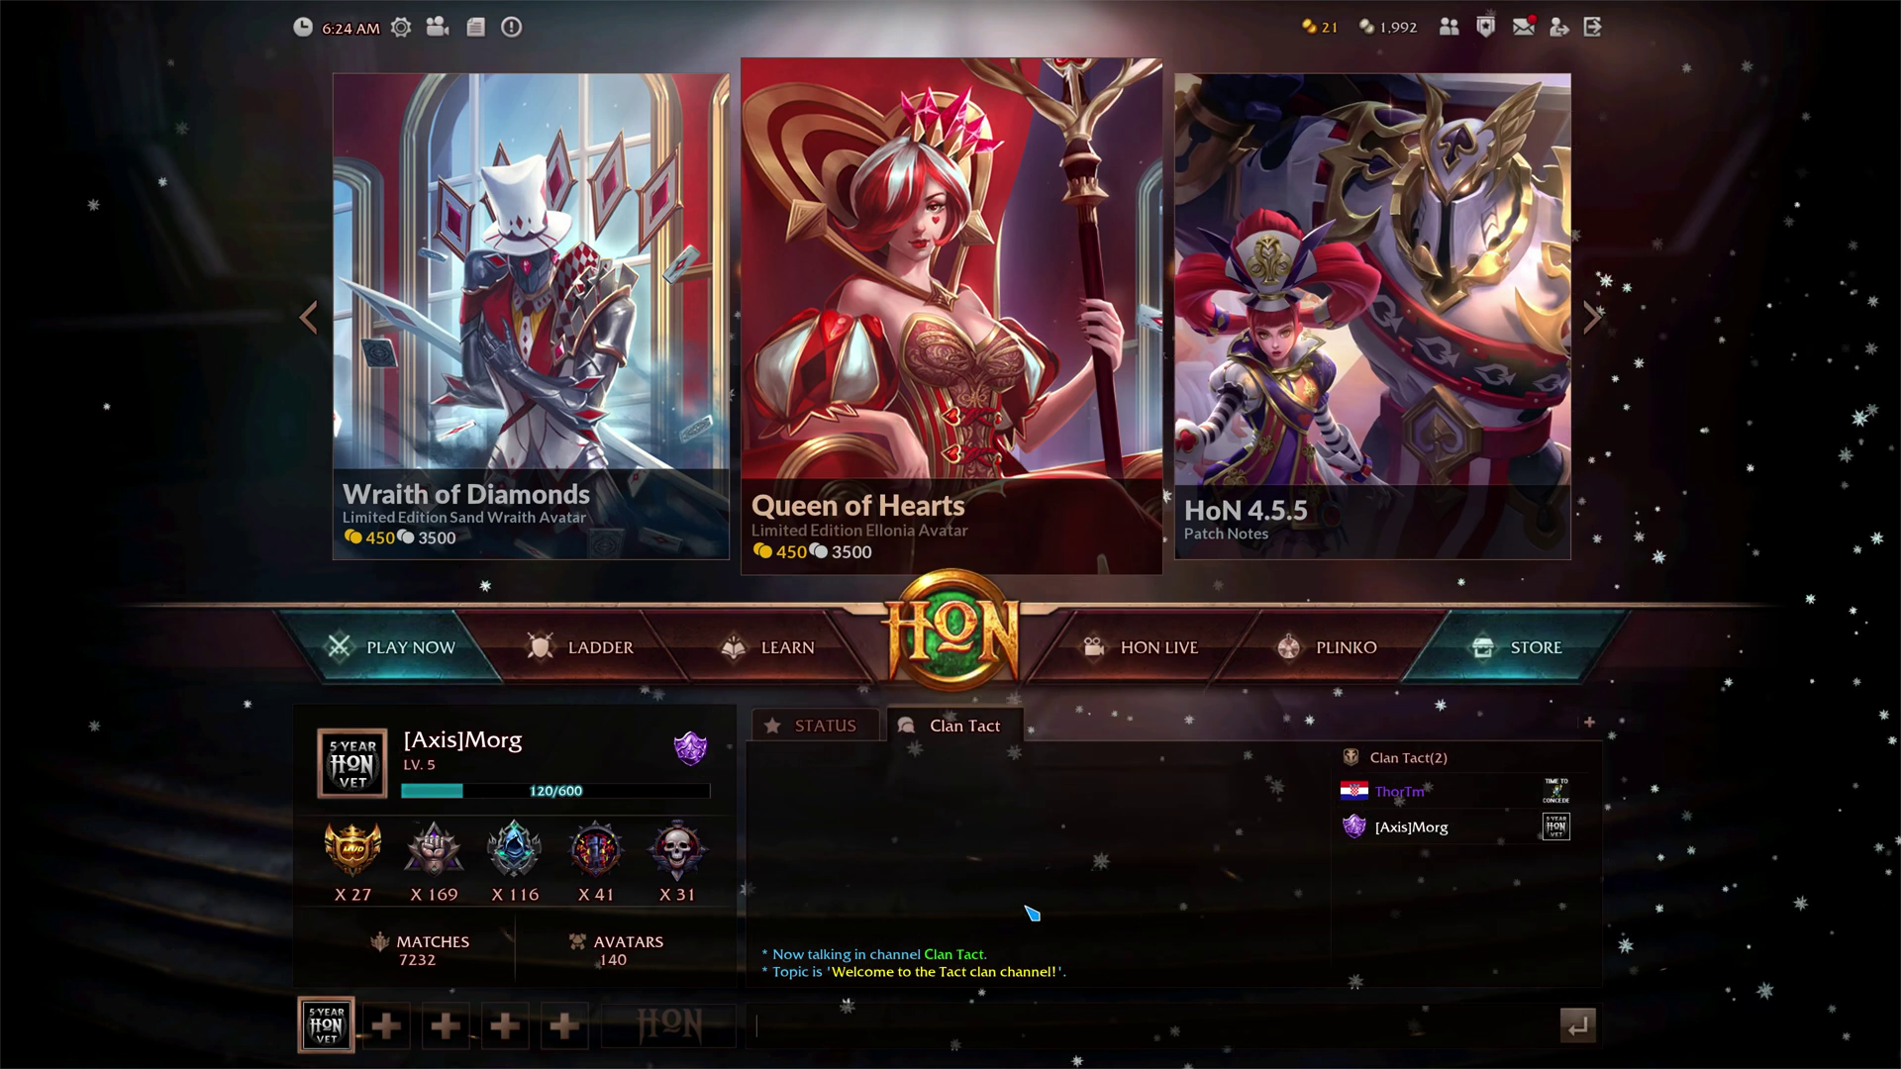
Exit Heroes of Newerth and return to the desktop
left_click(1592, 27)
left_click(903, 329)
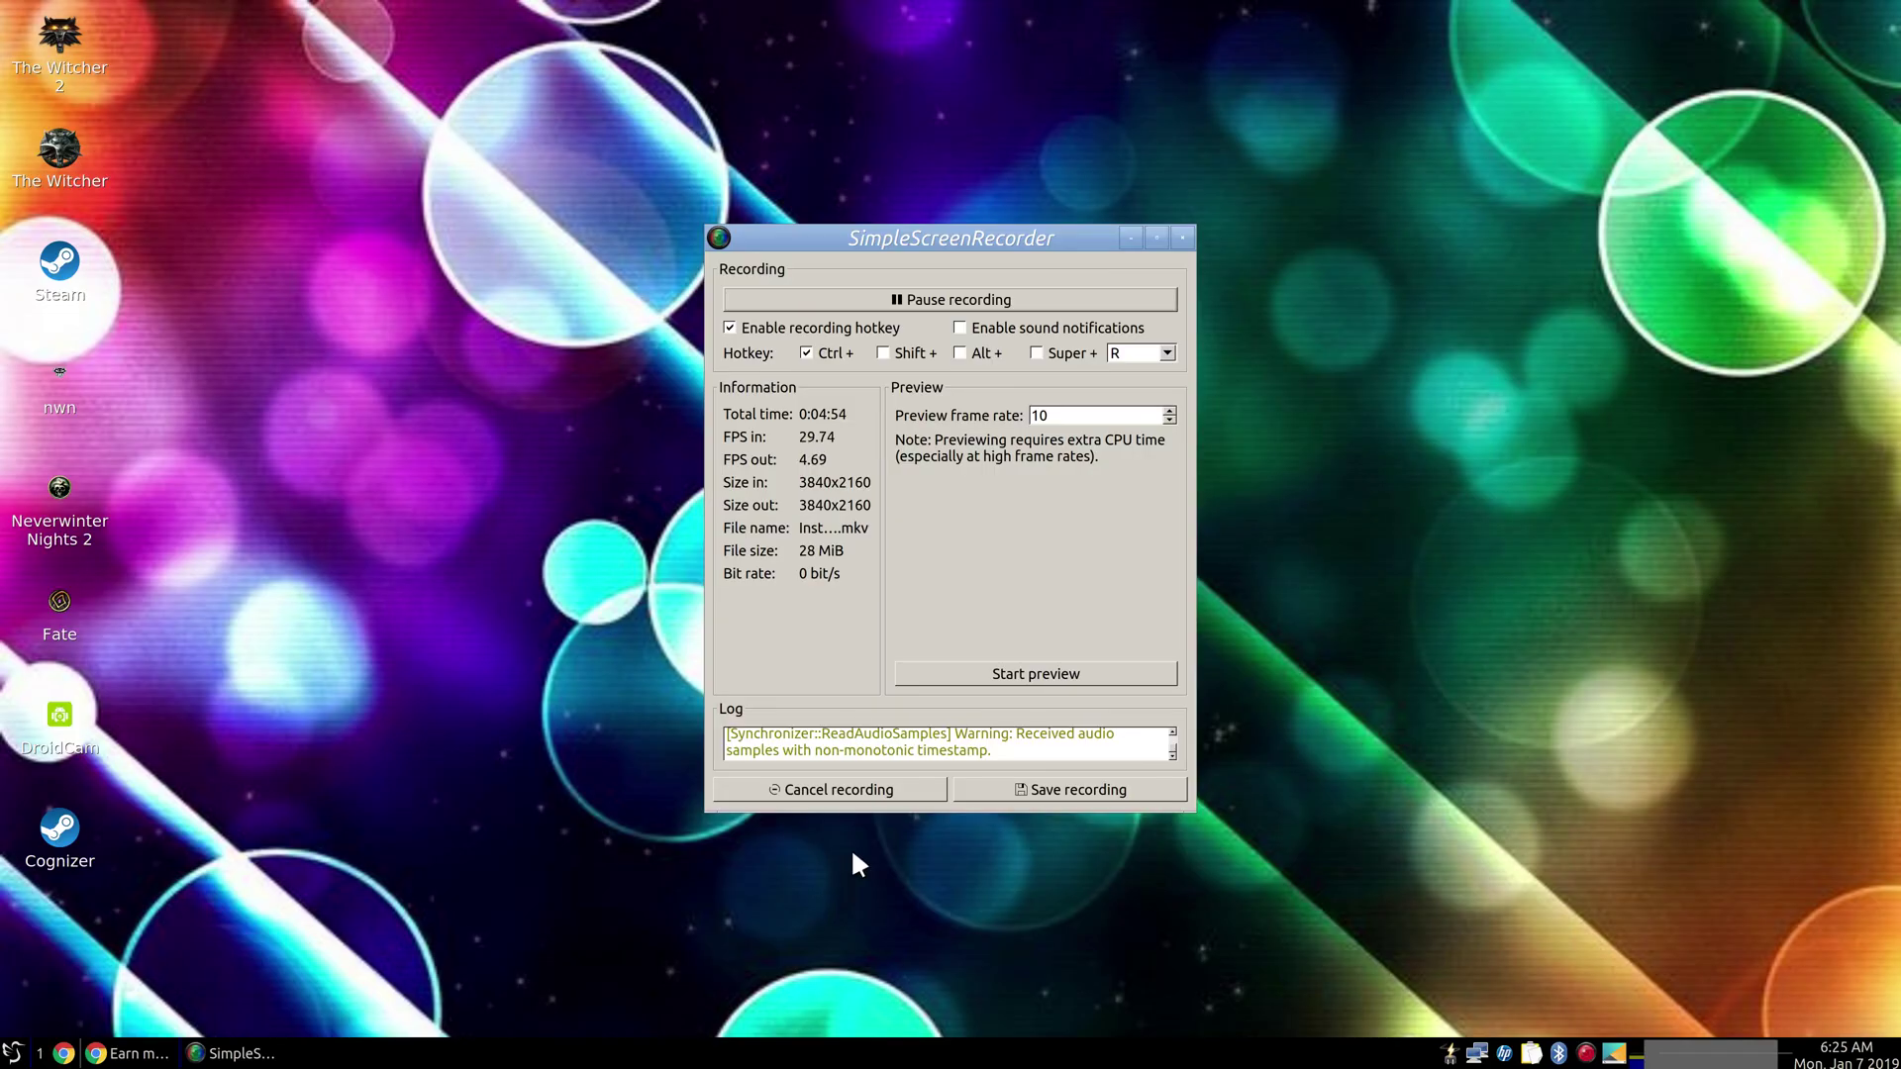